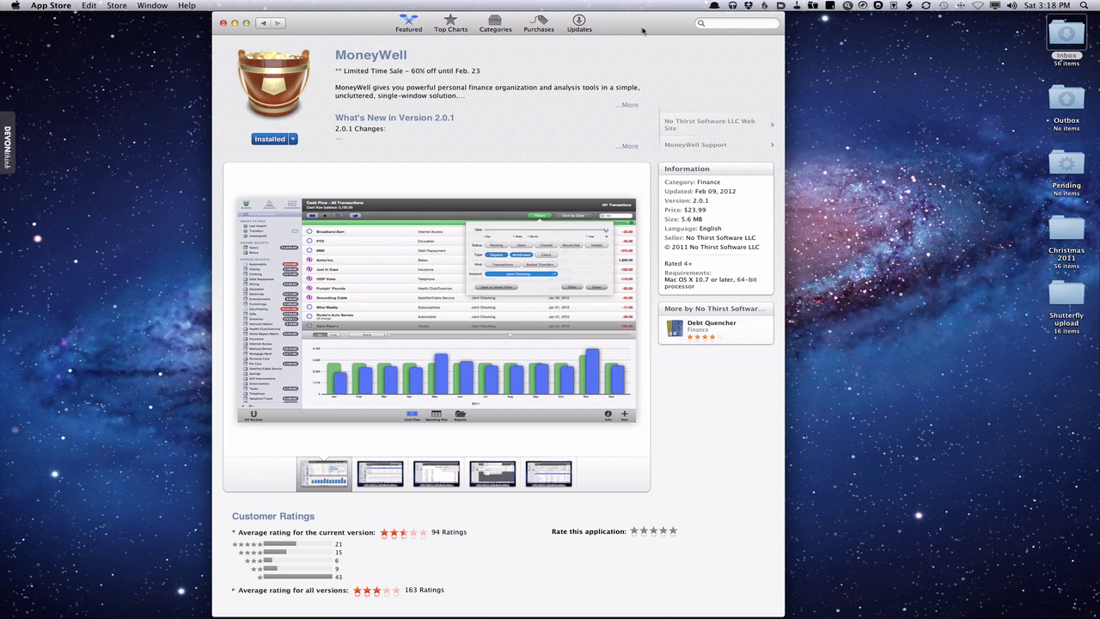
Minimize the App Store, bring up the older MoneyWell version's document, and move its window higher on the desktop.
left_click(235, 23)
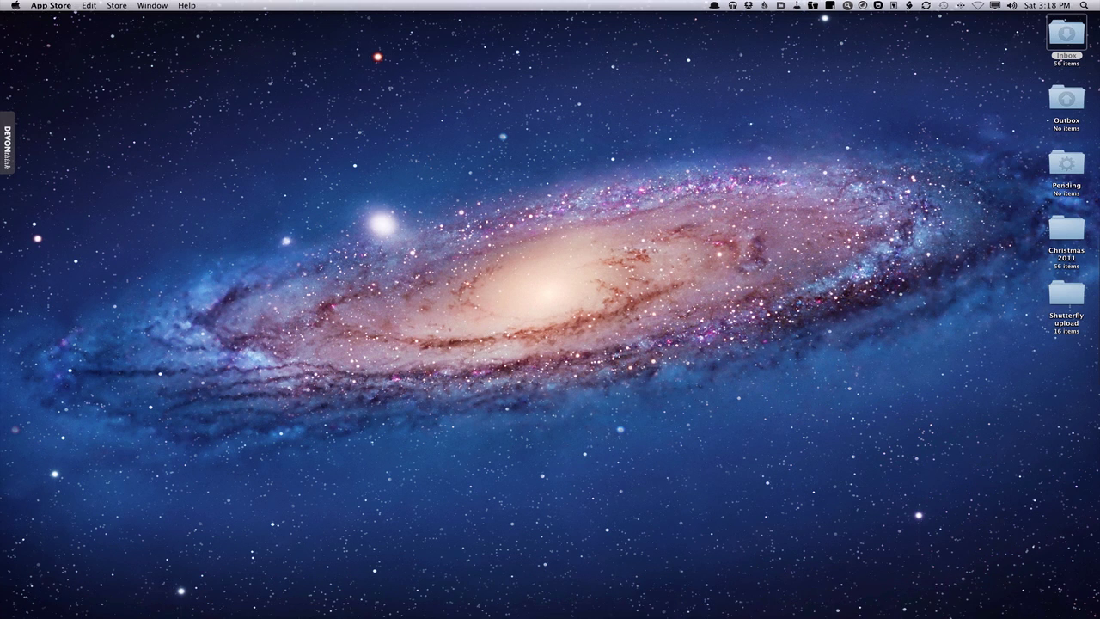
left_click(972, 595)
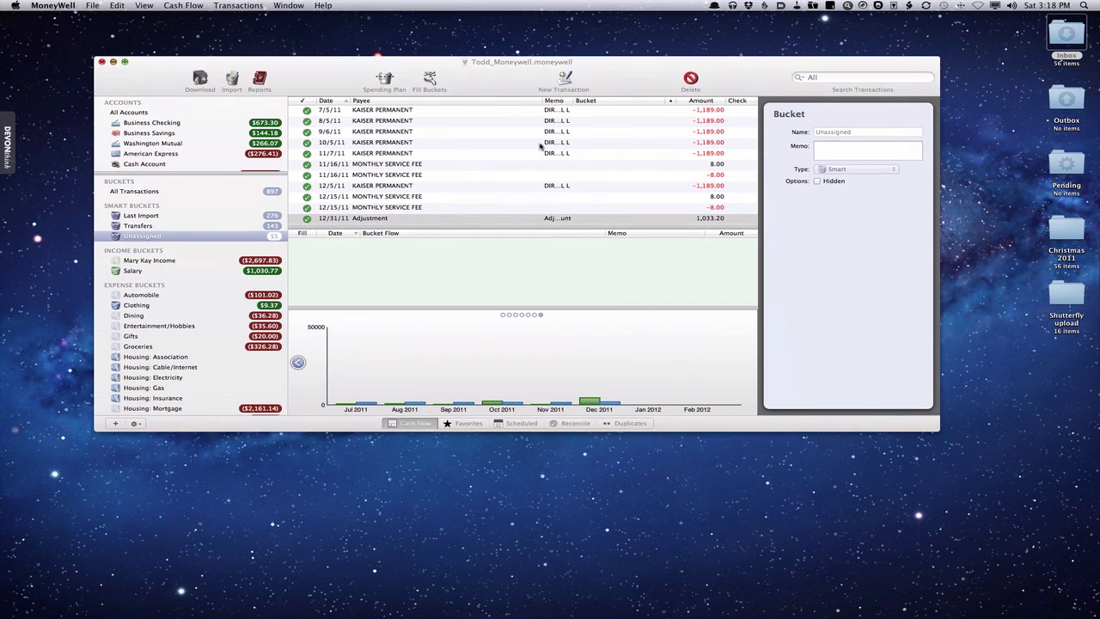
left_click_drag(624, 70, 628, 47)
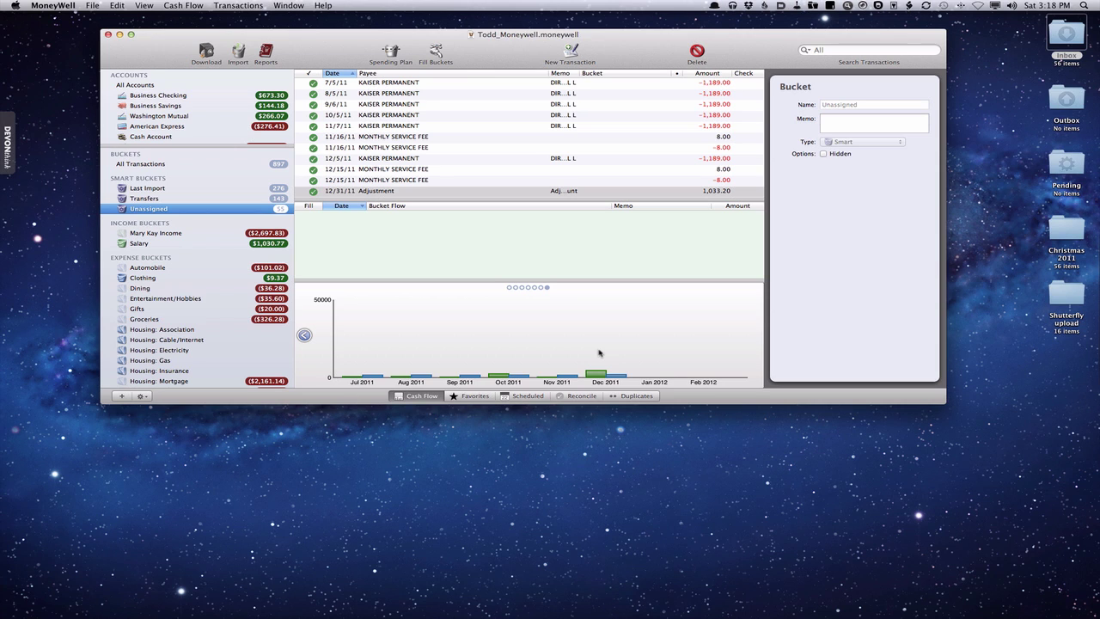
mouse_move(593, 376)
Minimize the older version's document and bring up the minimized Sample document.
left_click(119, 34)
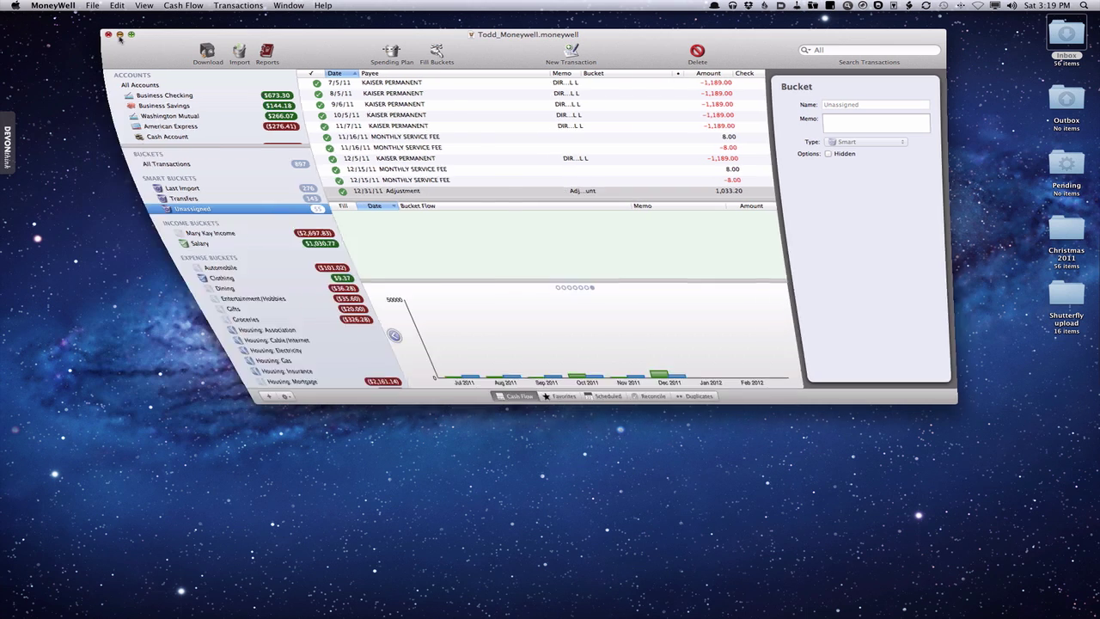
mouse_move(785, 593)
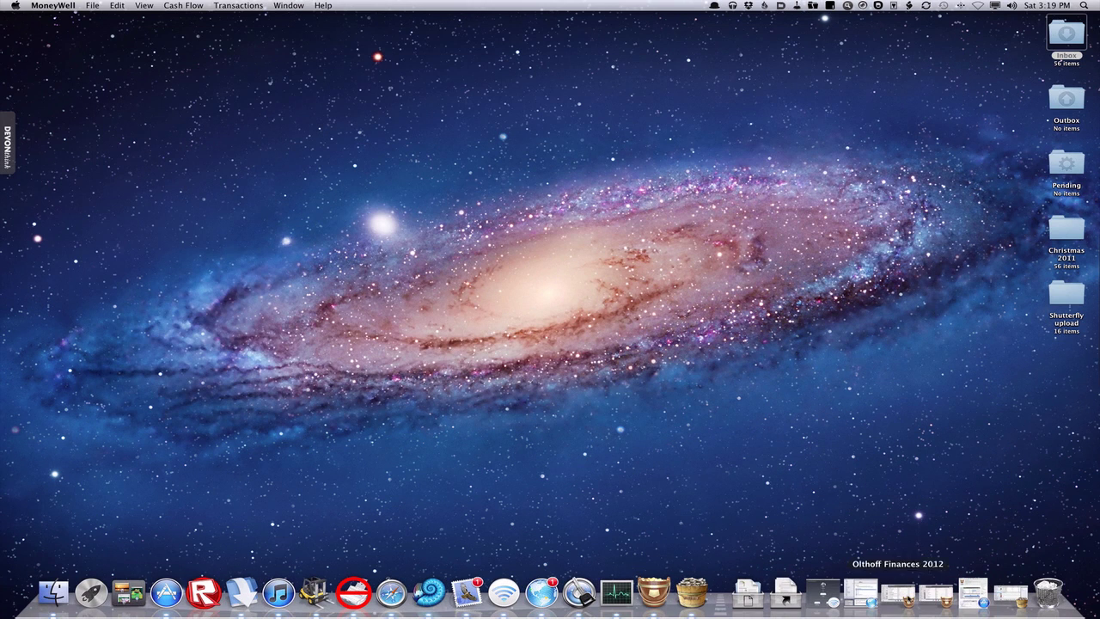
left_click(937, 594)
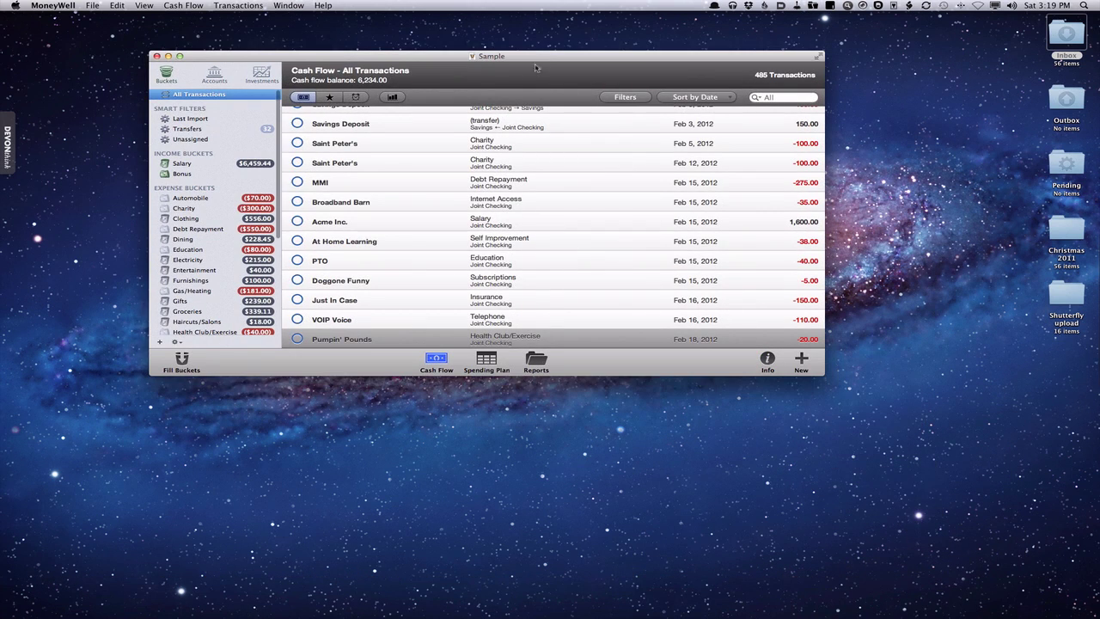
Move the Sample window slightly higher, view its accounts, and return to its buckets.
mouse_move(551, 58)
left_mouse_down()
mouse_move(525, 46)
mouse_move(551, 45)
left_mouse_up()
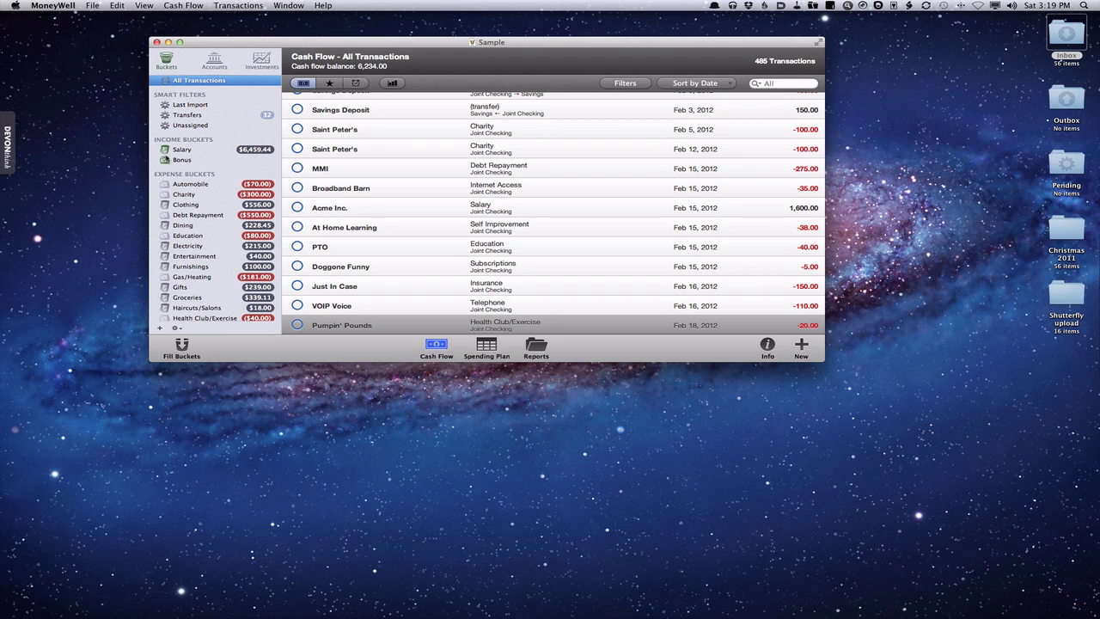
left_click(214, 62)
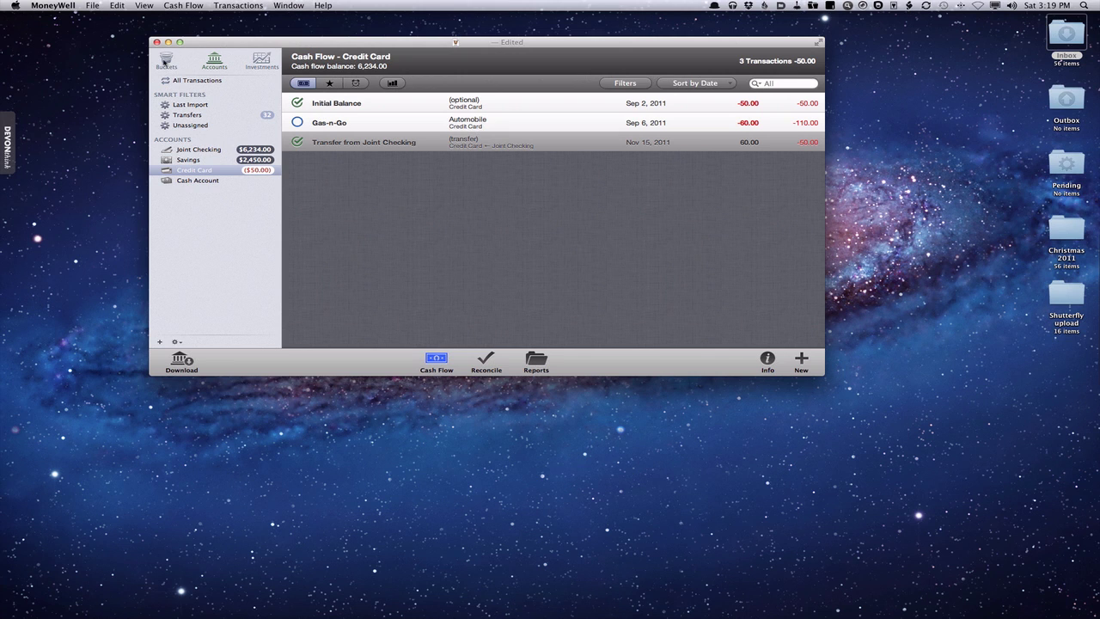
left_click(165, 62)
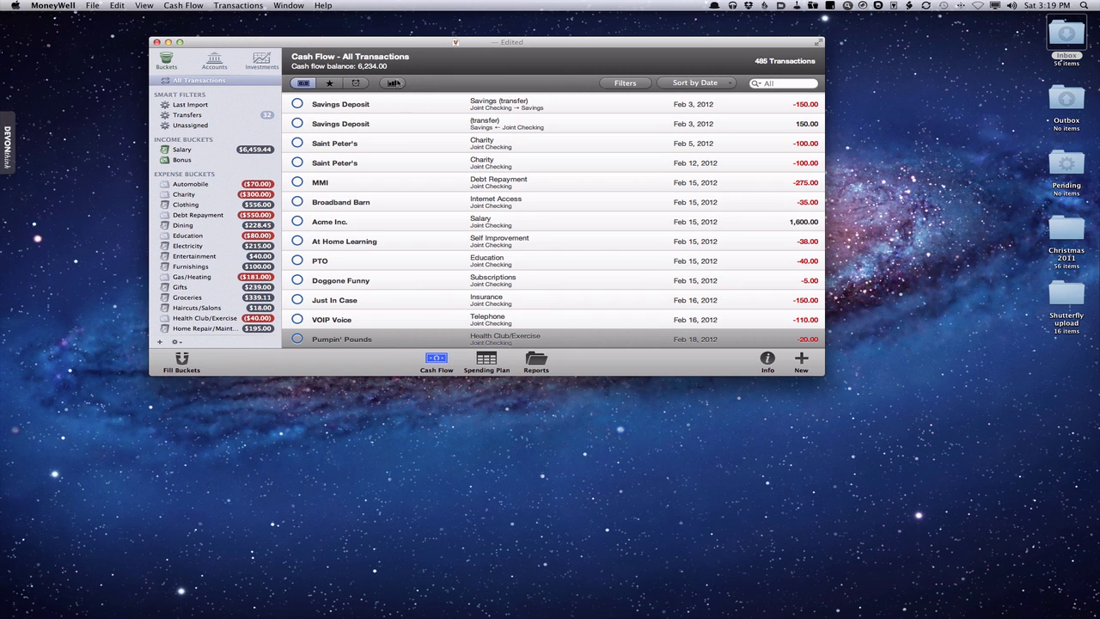
Show the cash flow chart and the transaction info pane in the Sample document.
left_click(392, 83)
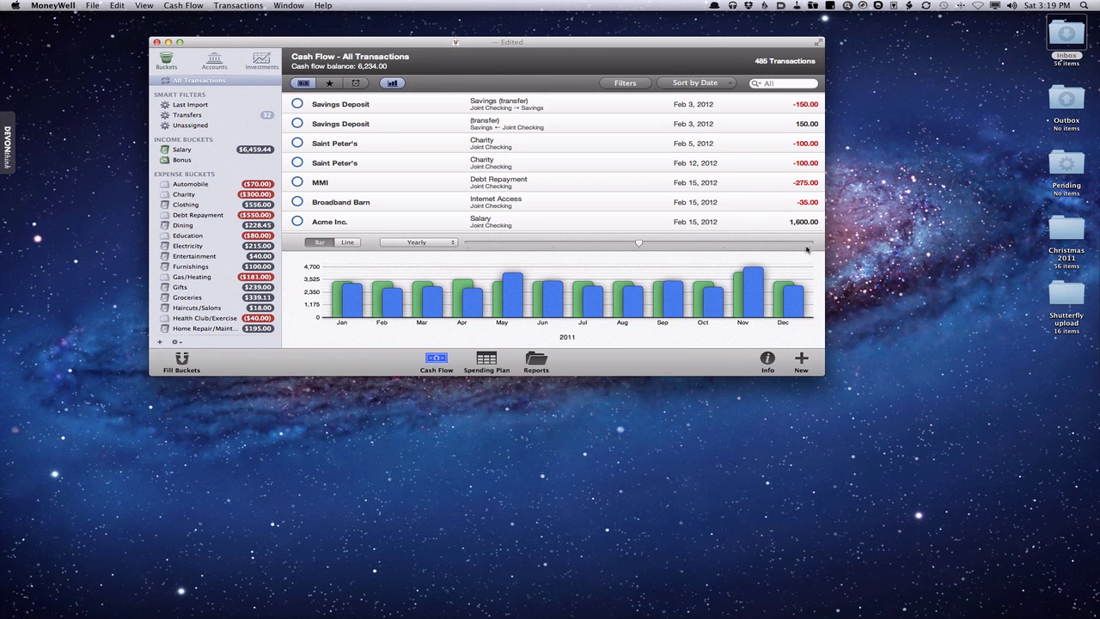
left_click(768, 359)
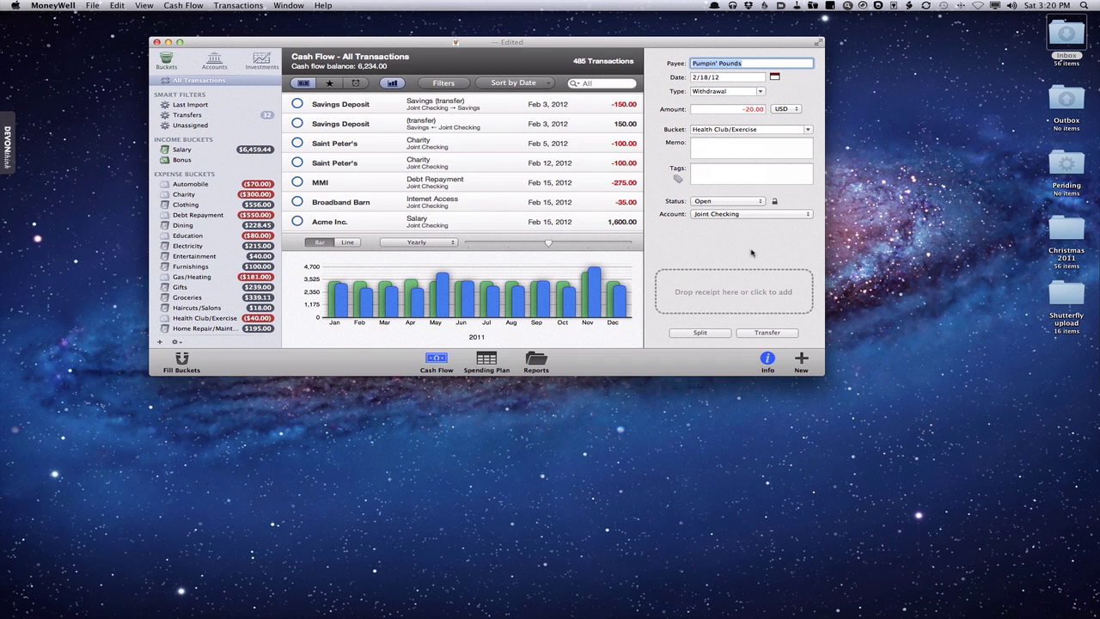
Place the older document below the Sample window for comparison, inspect its 7/5/11 transaction, and minimize it again.
left_click_drag(557, 45, 559, 20)
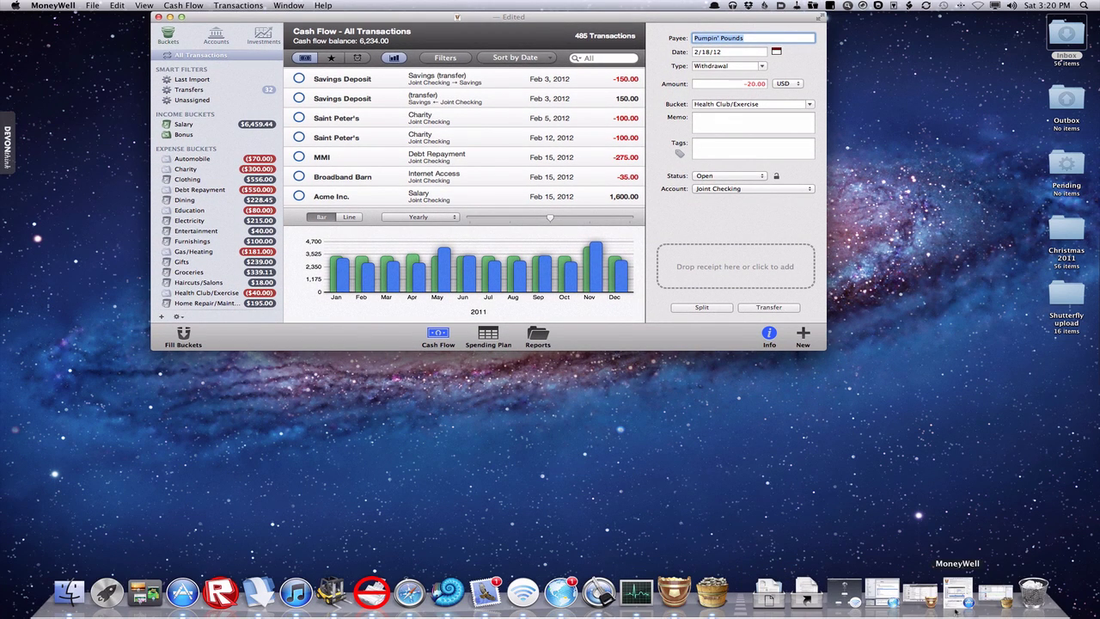
left_click(980, 594)
left_click_drag(611, 73, 581, 379)
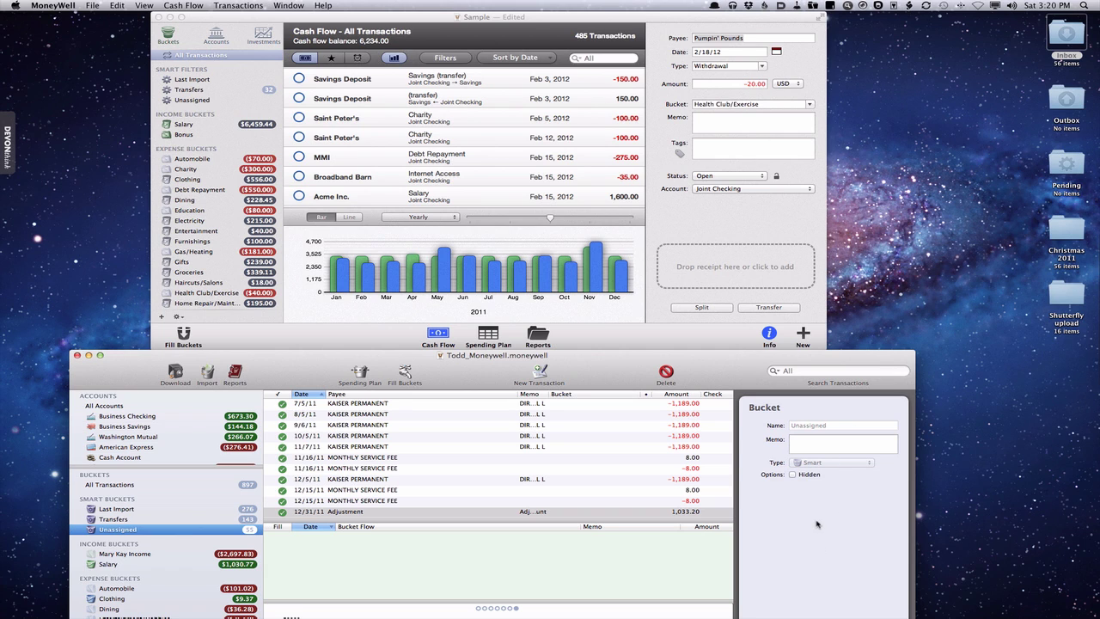
left_click(636, 408)
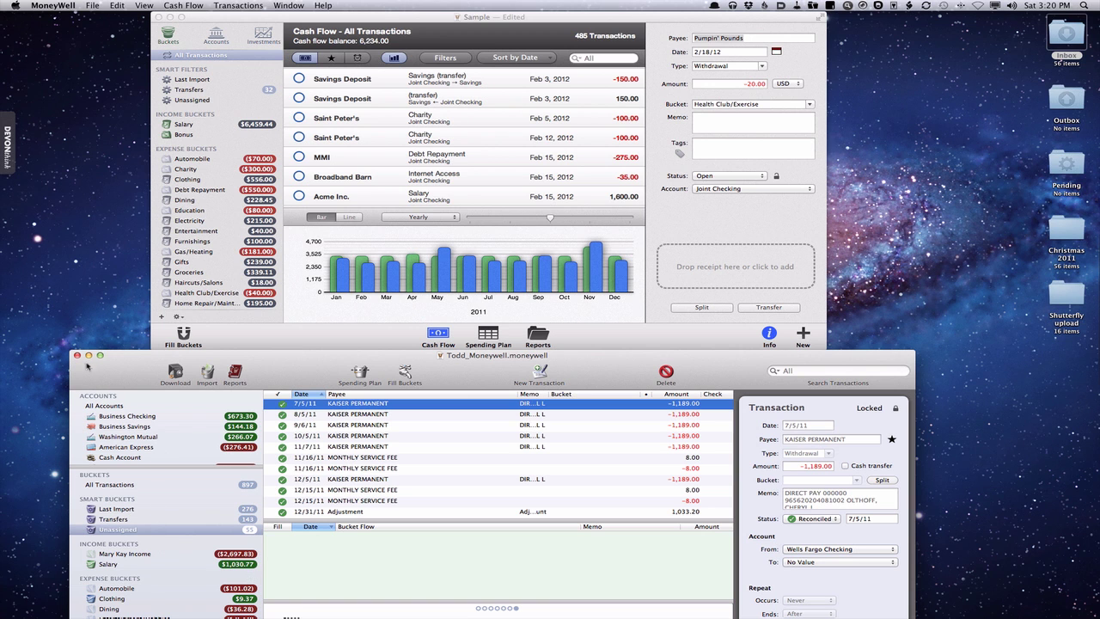
left_click(88, 355)
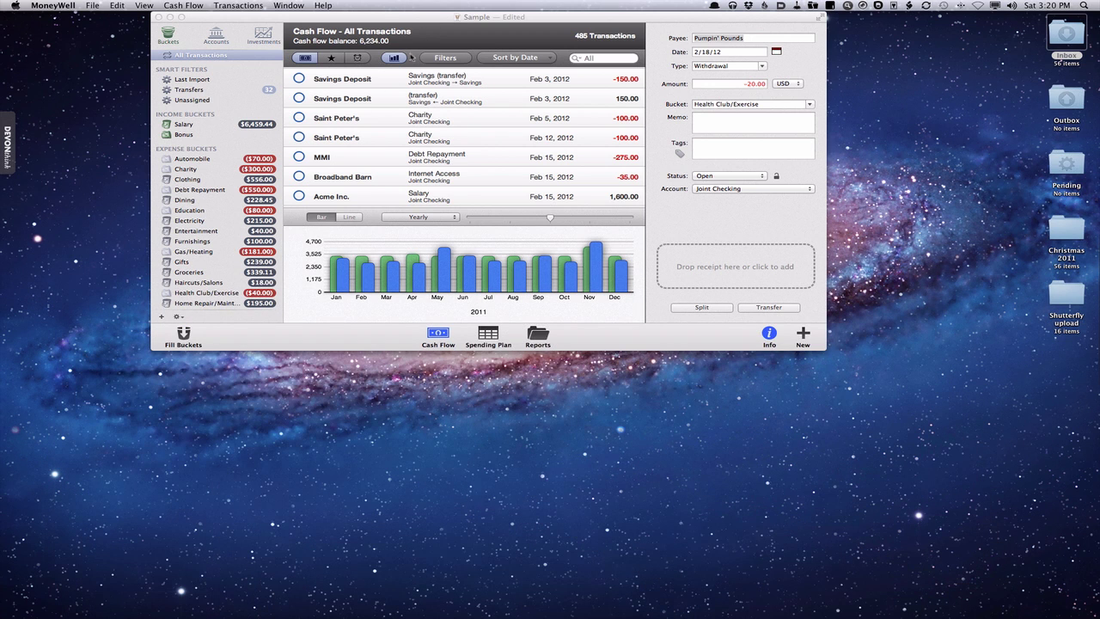
Reposition the Sample window on the desktop and switch it to the accounts view.
left_click_drag(424, 18, 468, 84)
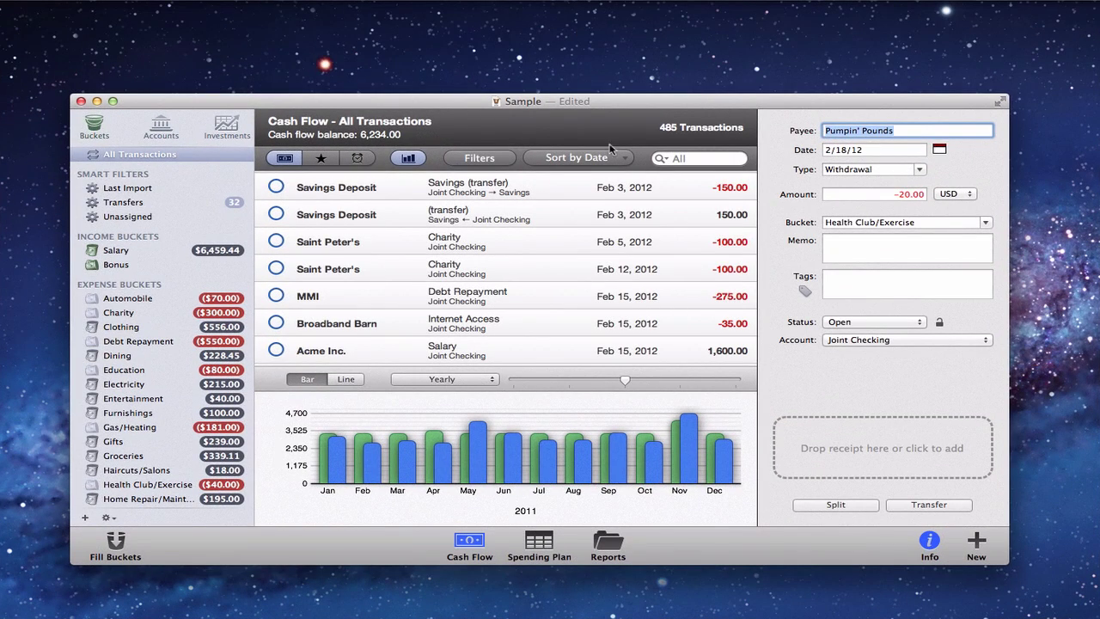
left_click_drag(404, 103, 401, 62)
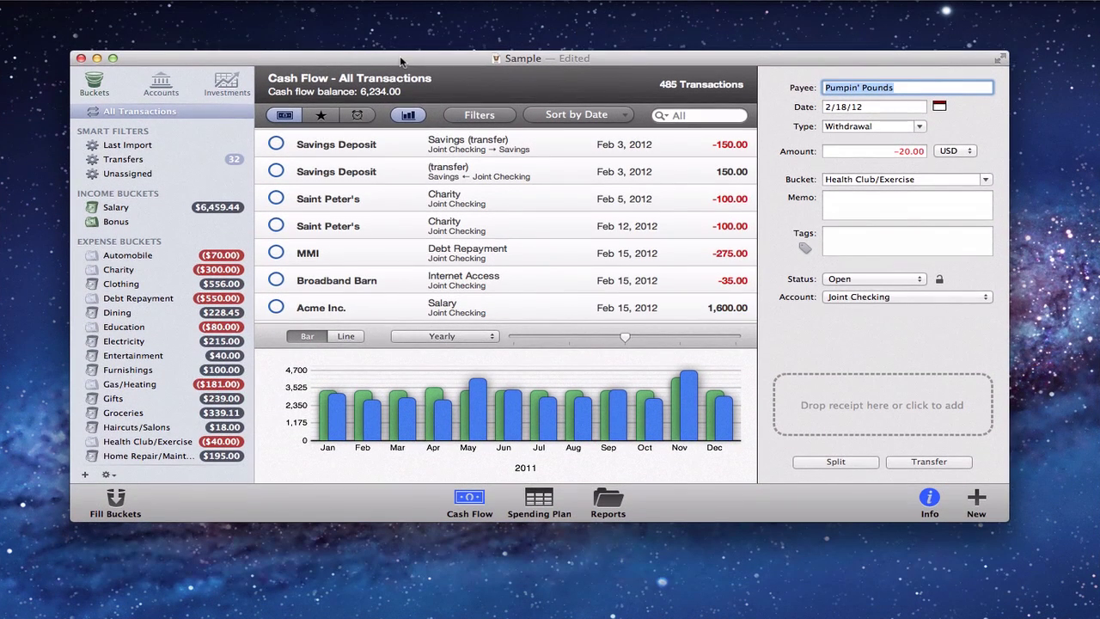
left_click(161, 84)
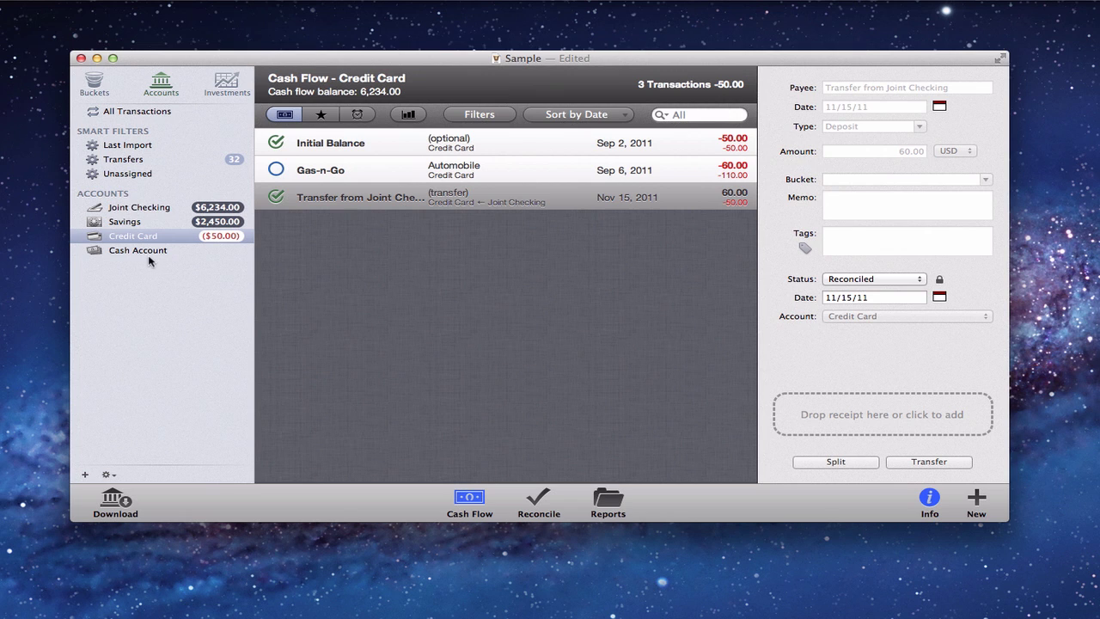
Start adding a new account and browse the list of financial institutions available for download.
left_click(85, 474)
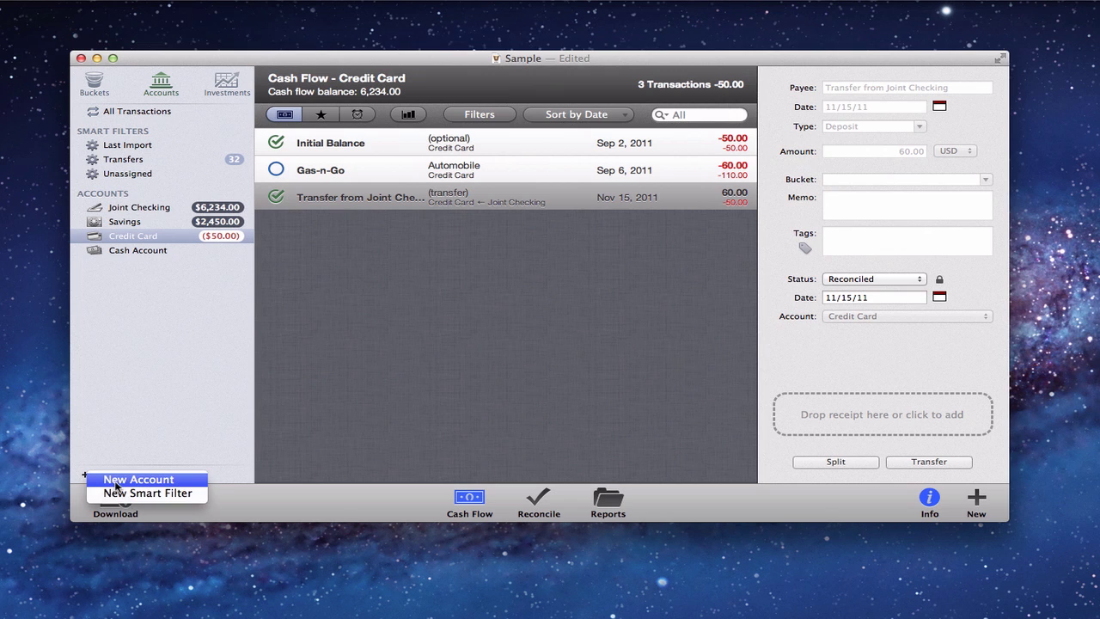
left_click(117, 480)
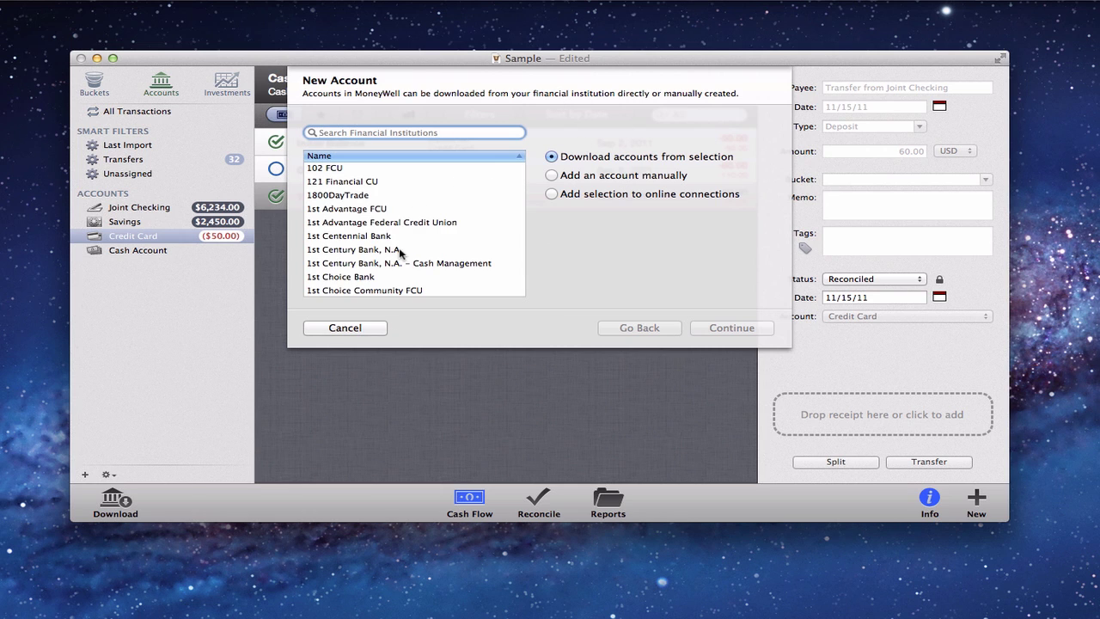
scroll(400, 252, "down", 10)
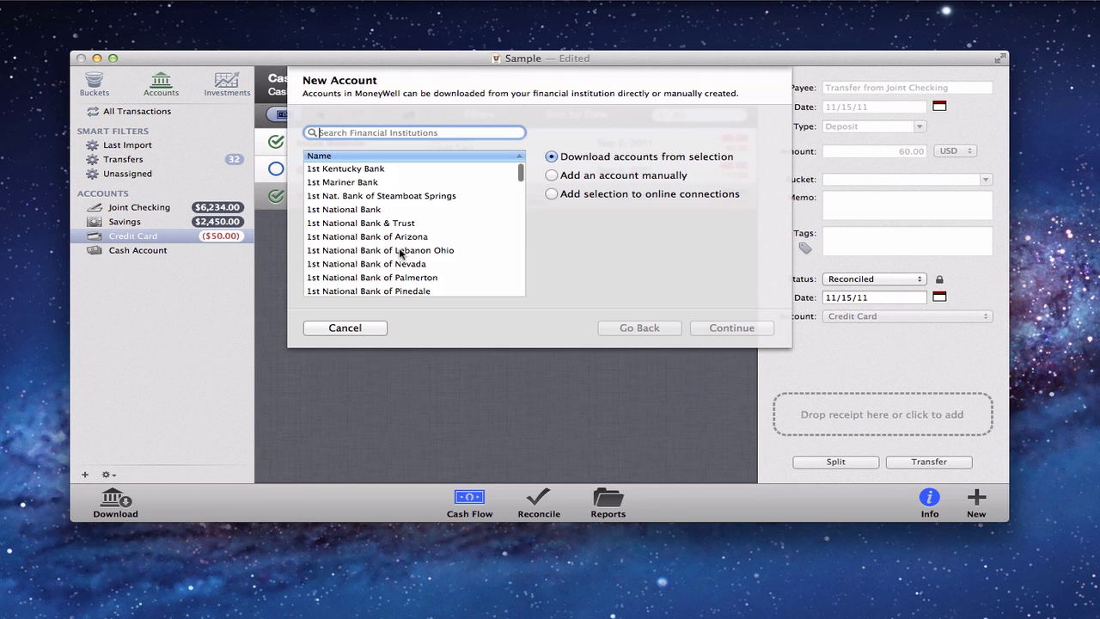
scroll(400, 252, "down", 10)
scroll(399, 249, "up", 20)
scroll(399, 247, "down", 3)
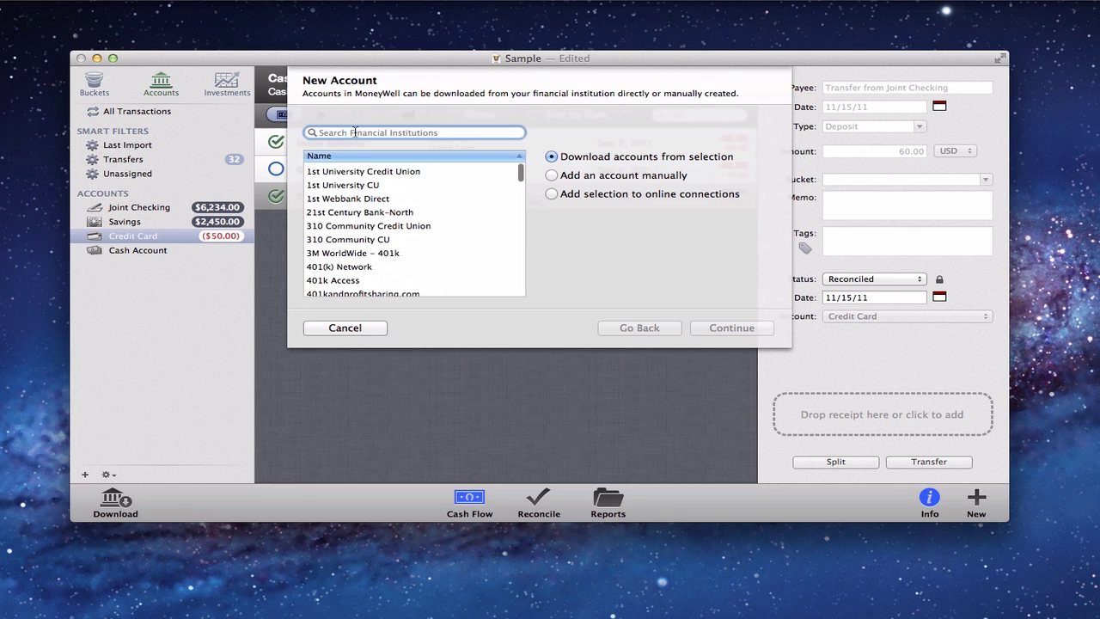
Search the institutions for "chase" and try to set up account downloads from Chevy Chase Bank.
type("chase")
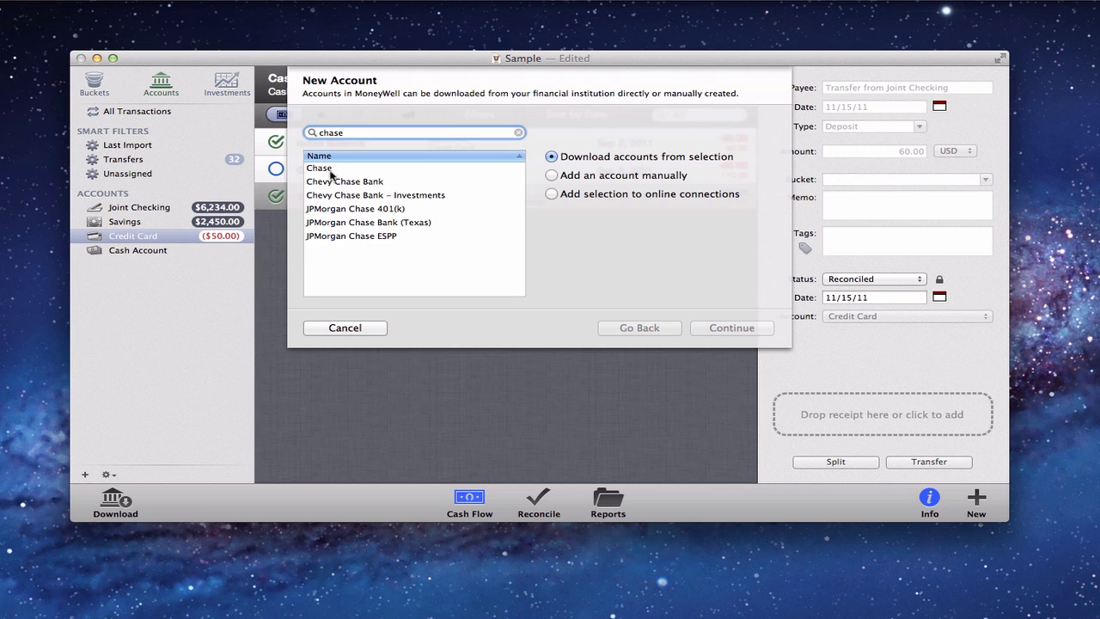
left_click(383, 184)
left_click(723, 329)
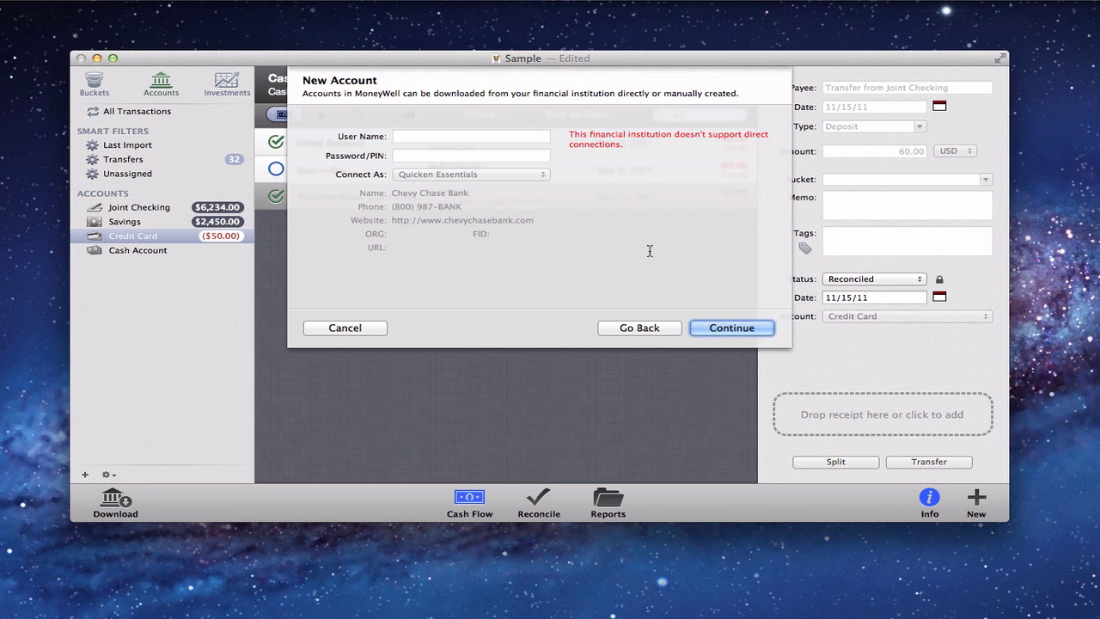
Go back to the institution choices, select Chase, and cancel the new account setup.
left_click(650, 327)
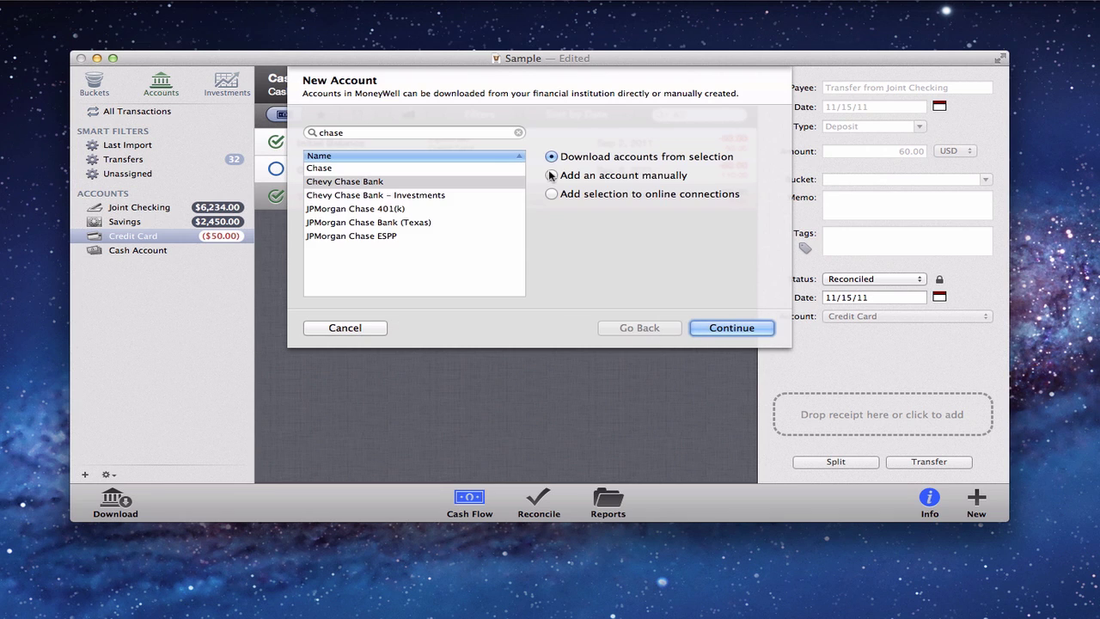
left_click(551, 175)
left_click(319, 169)
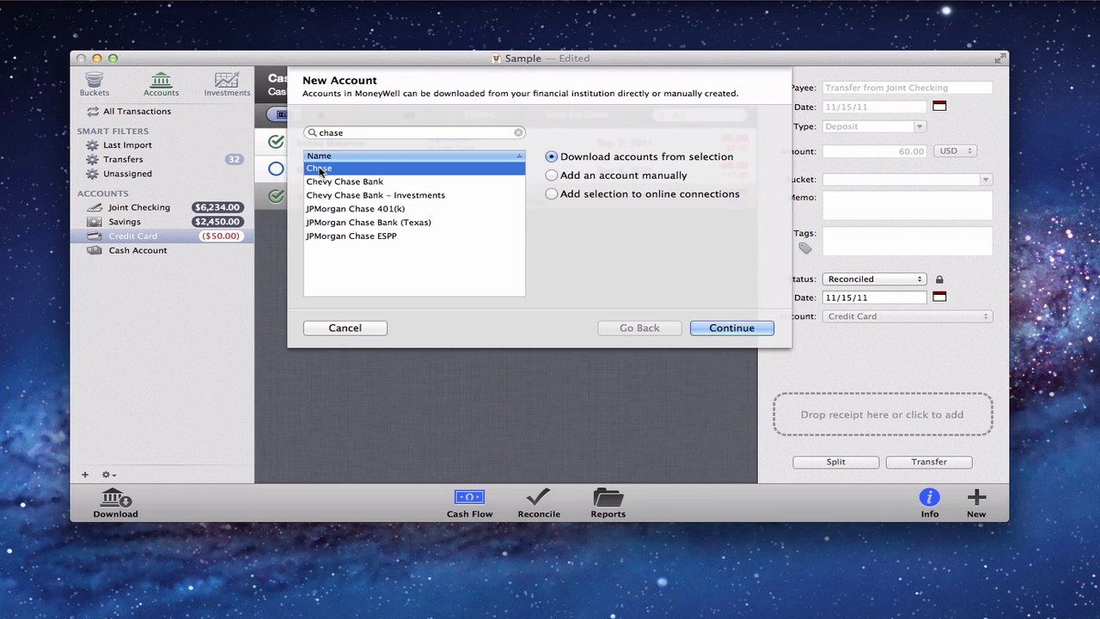
left_click(352, 328)
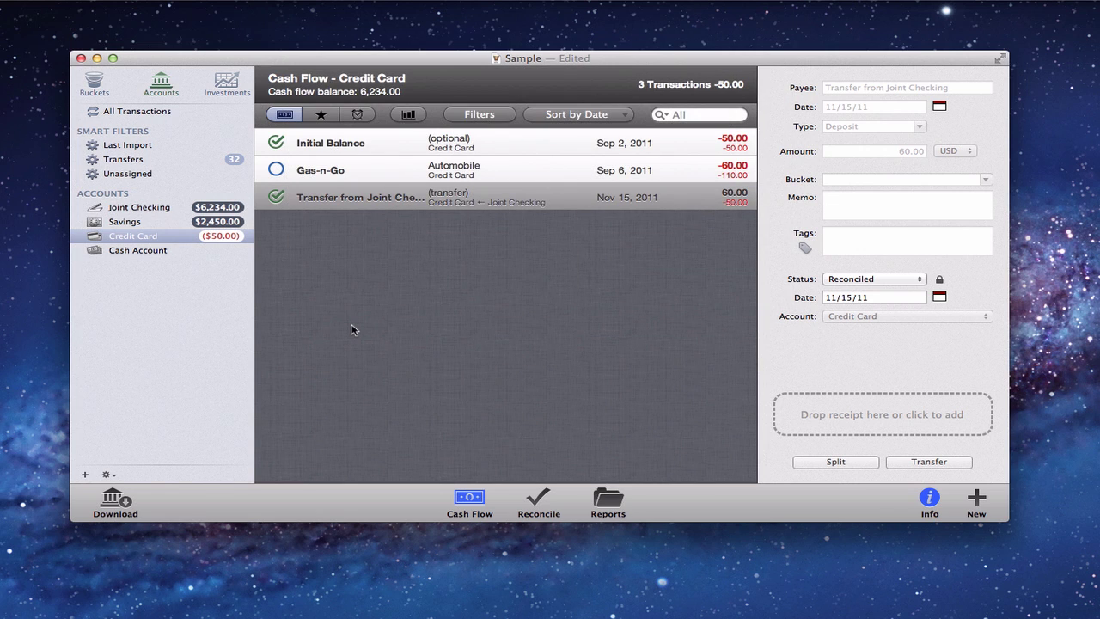
Select the Cucumber Comforts Day Spa transaction in Joint Checking and view its date calendar and type options.
left_click(145, 210)
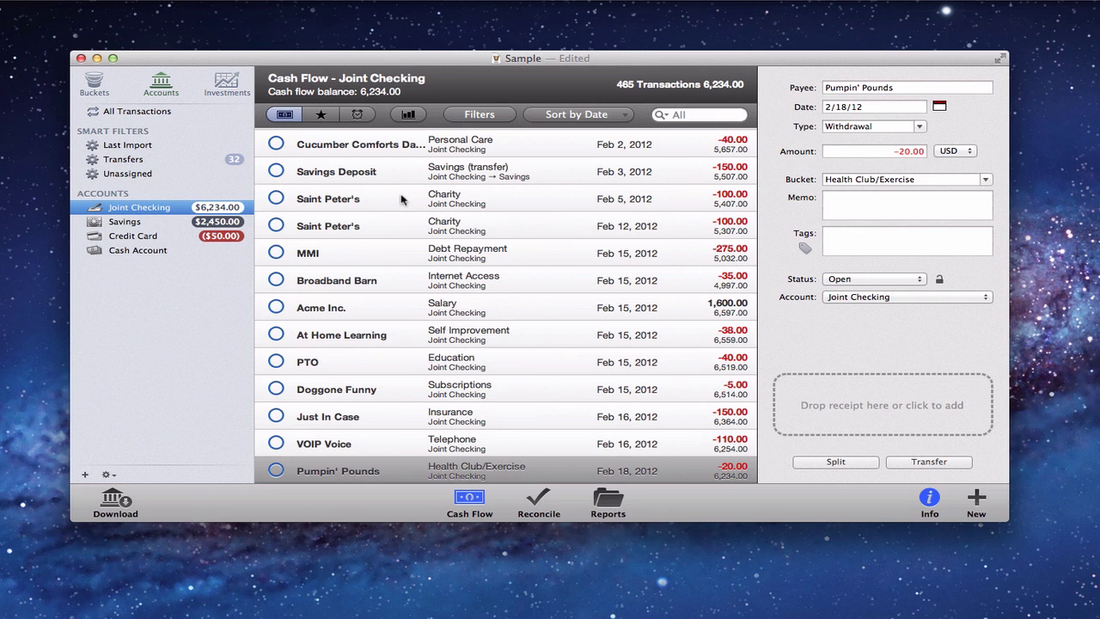
left_click(460, 151)
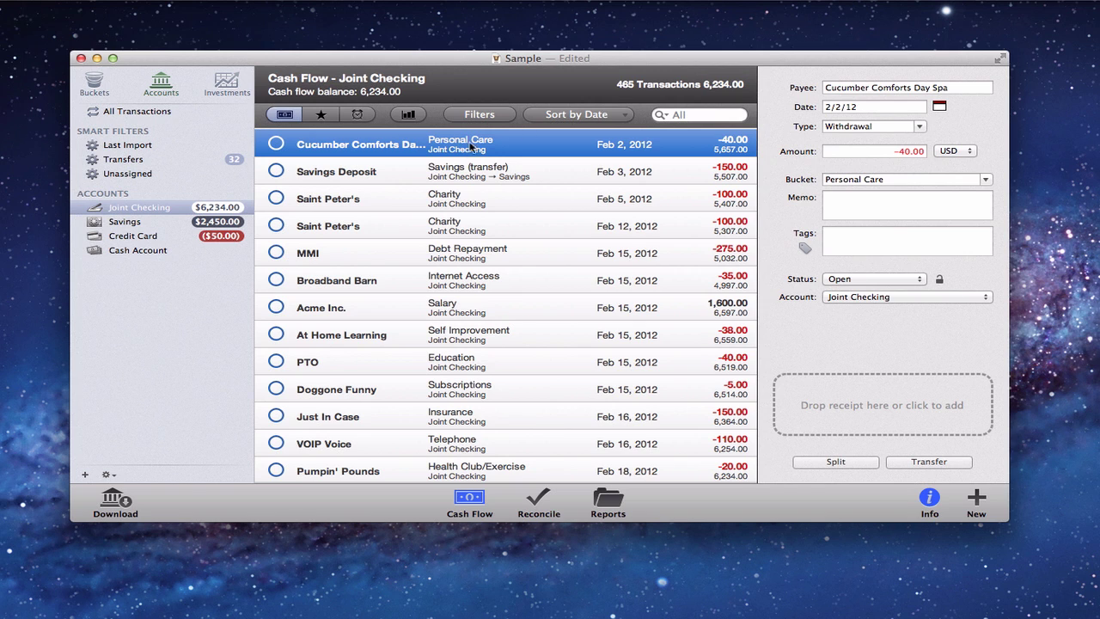
left_click(940, 107)
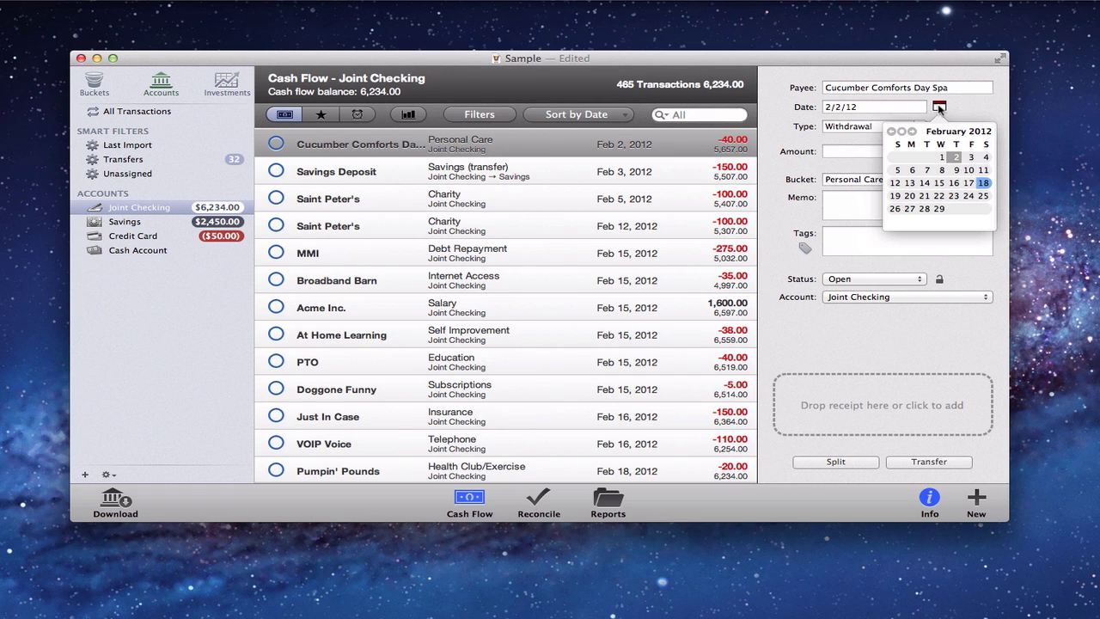
left_click(940, 106)
left_click(922, 127)
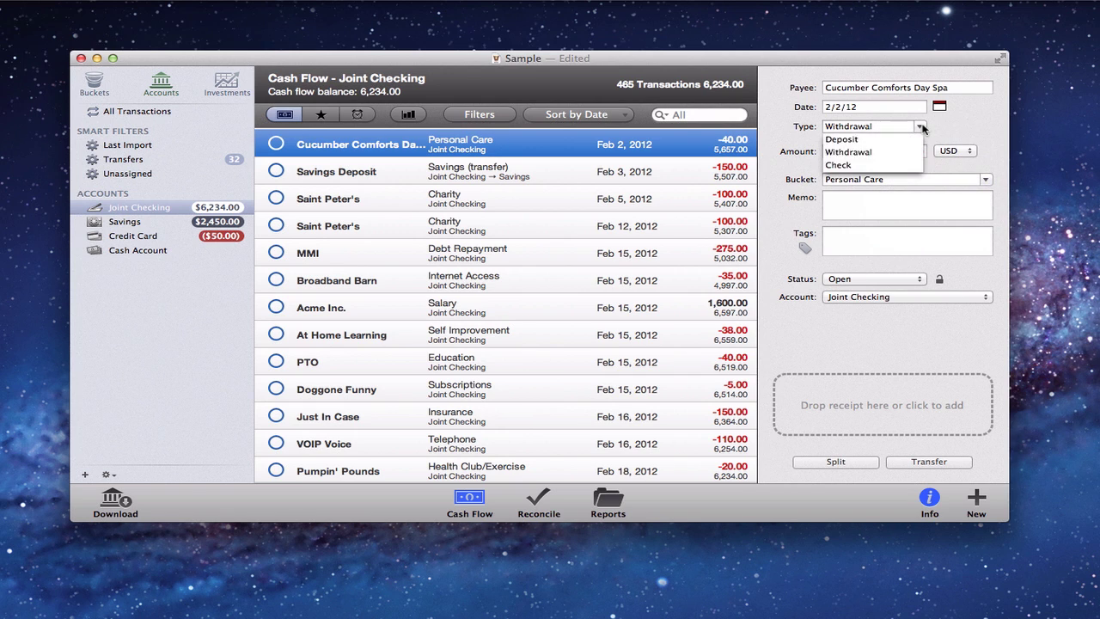
left_click(978, 123)
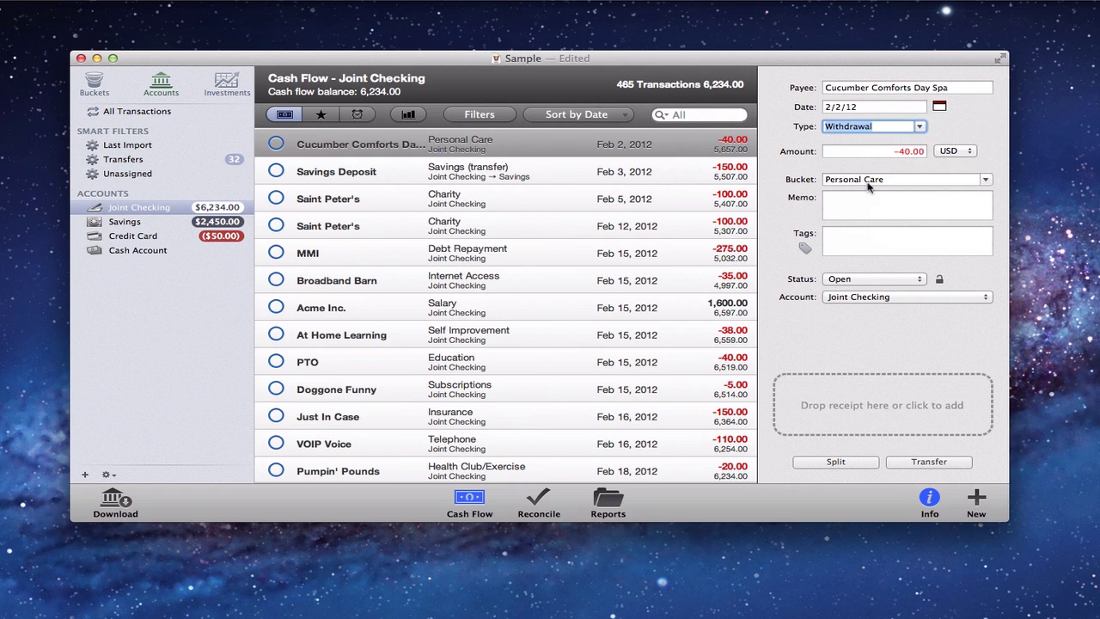
View the bucket, status and account choices for the Cucumber Comforts Day Spa transaction without changing them.
left_click(986, 180)
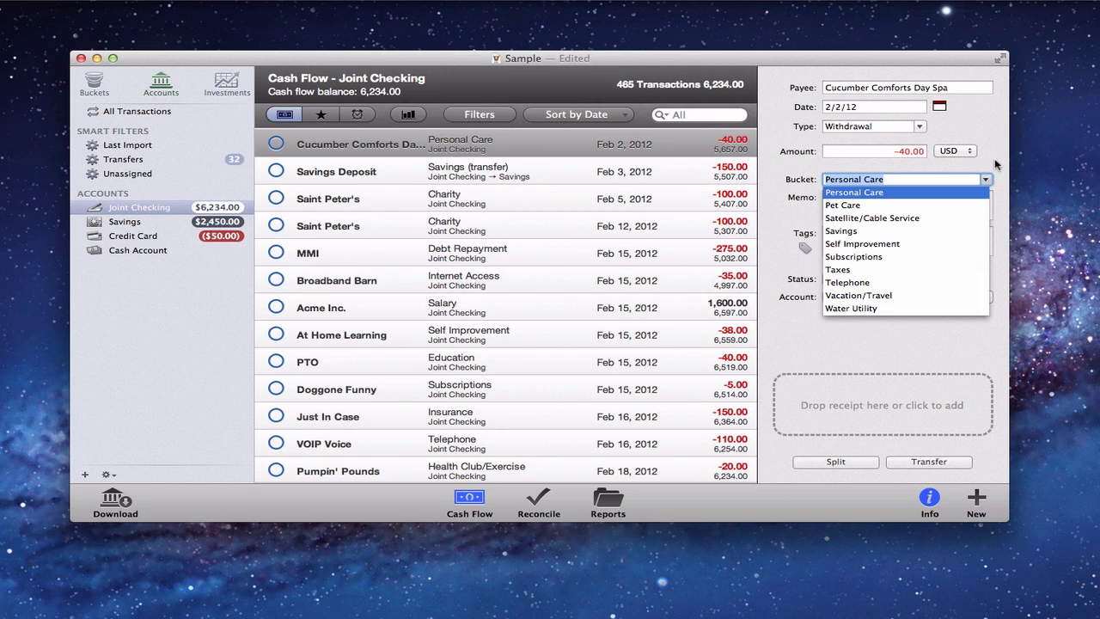
key("Return")
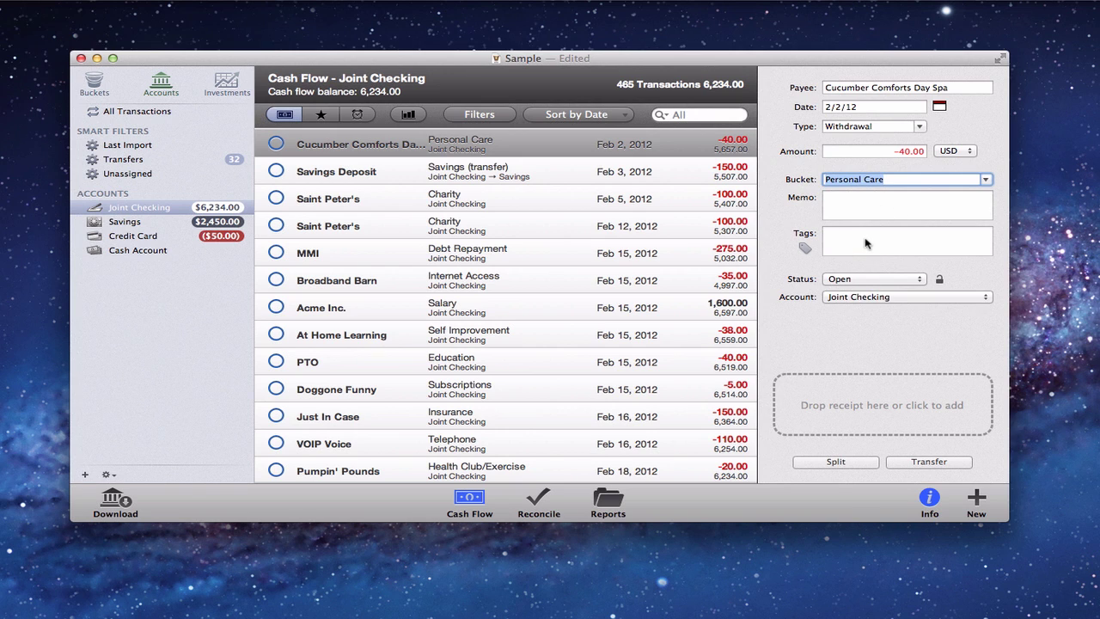
left_click(921, 280)
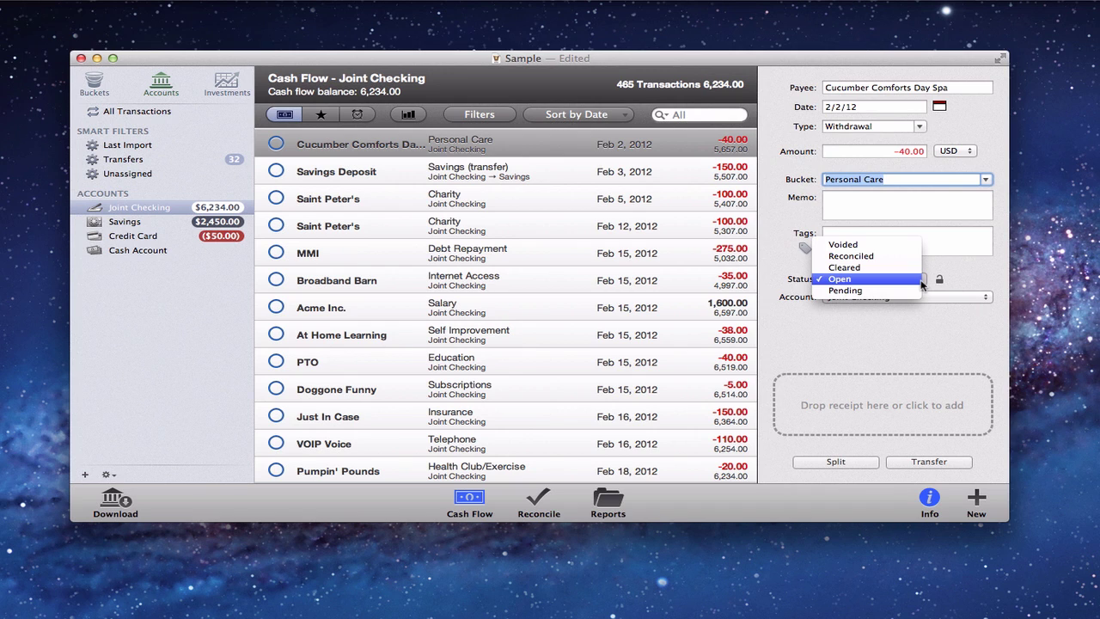
left_click(977, 272)
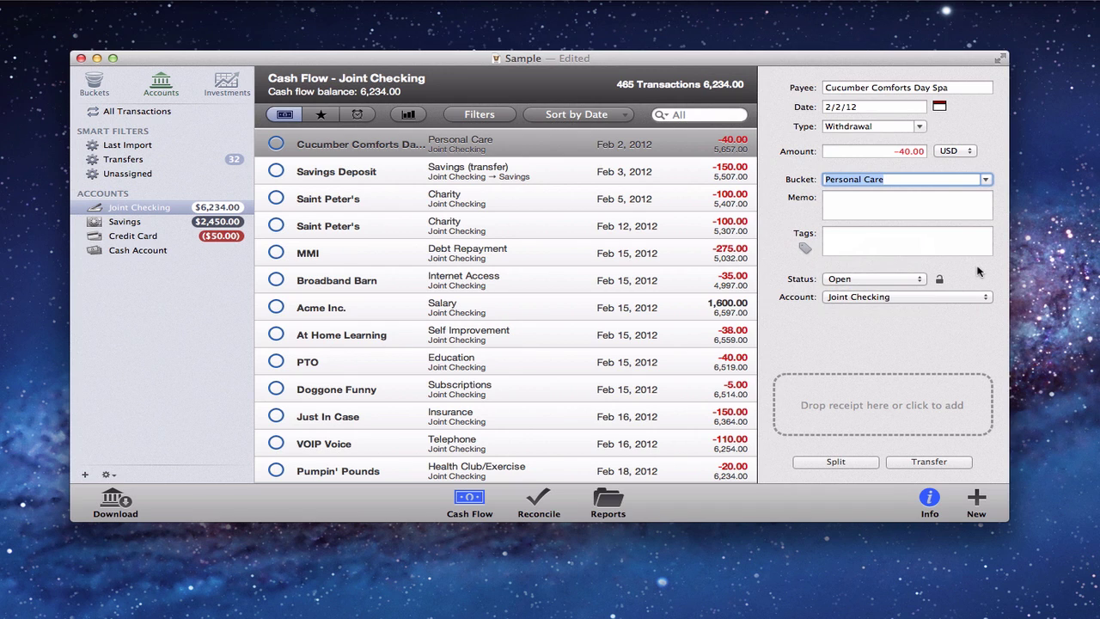
left_click(990, 300)
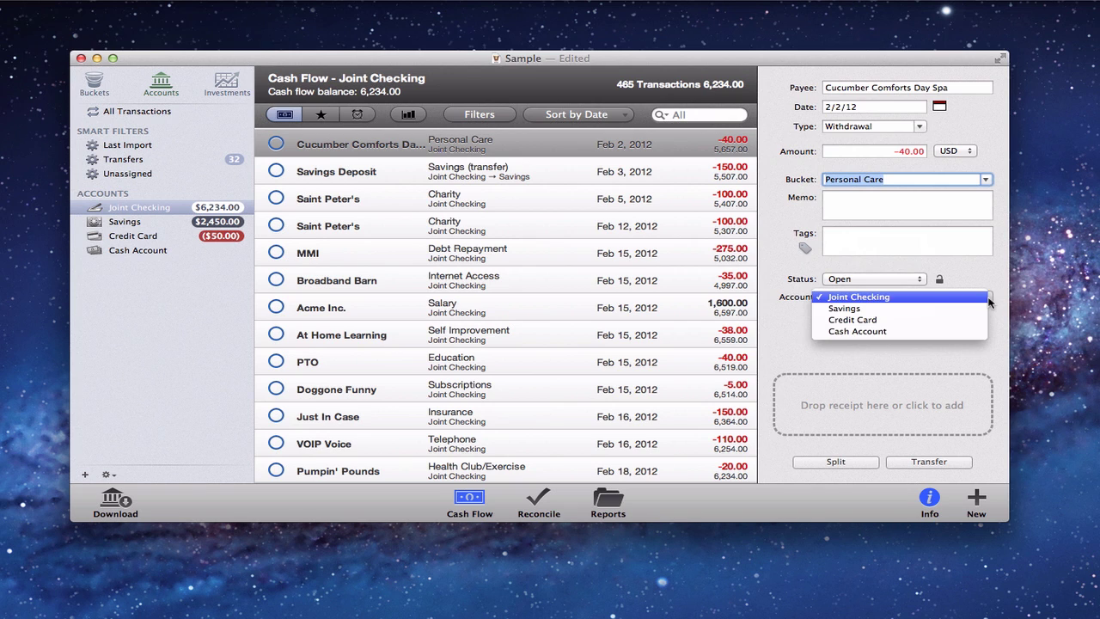
left_click(993, 275)
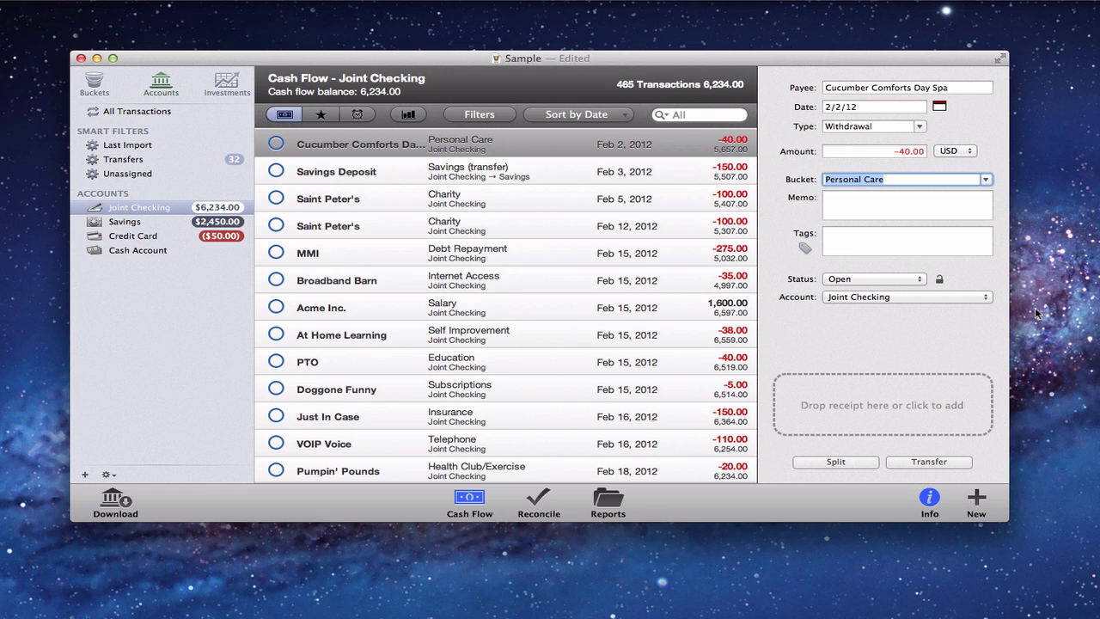
Start splitting the Cucumber Comforts Day Spa withdrawal and set the Personal Care portion to 20.00.
left_click(846, 463)
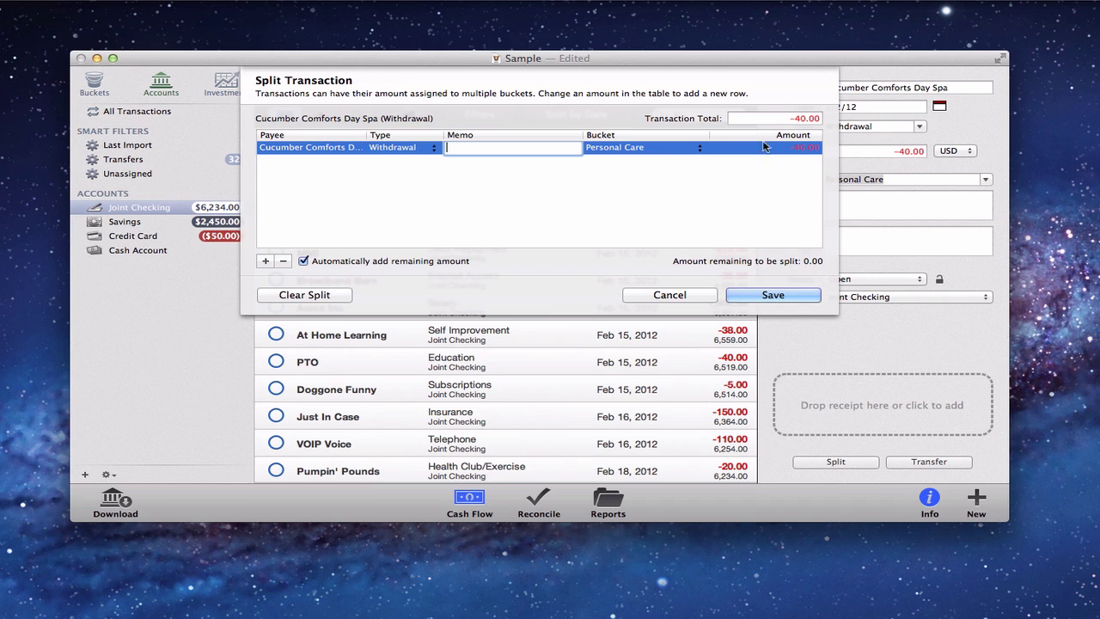
left_click(797, 151)
left_click(796, 150)
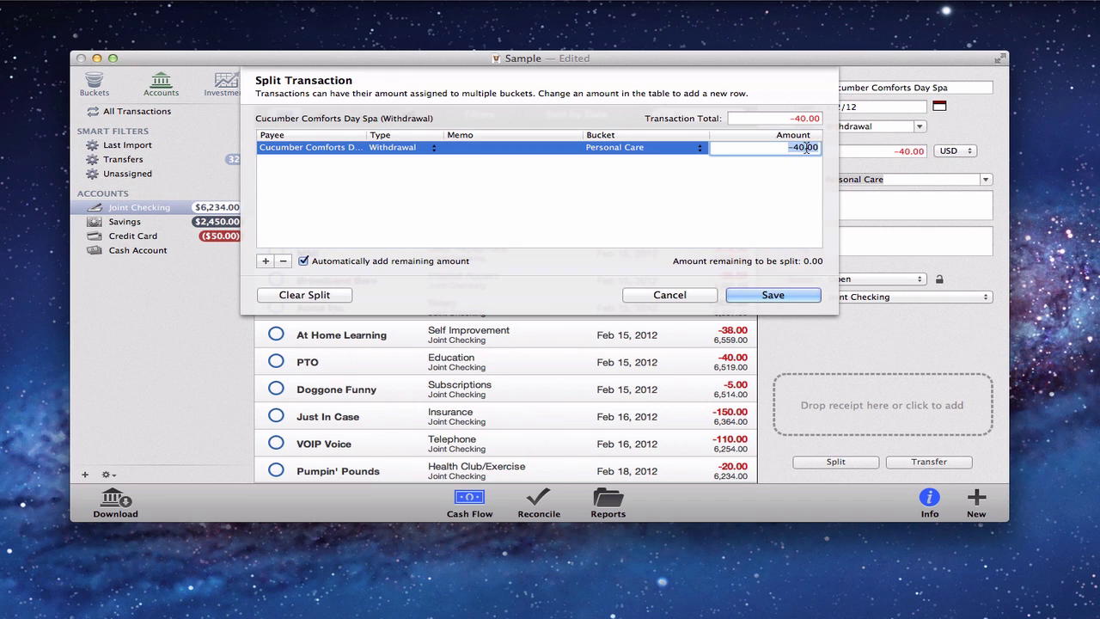
type("20.00")
key("Return")
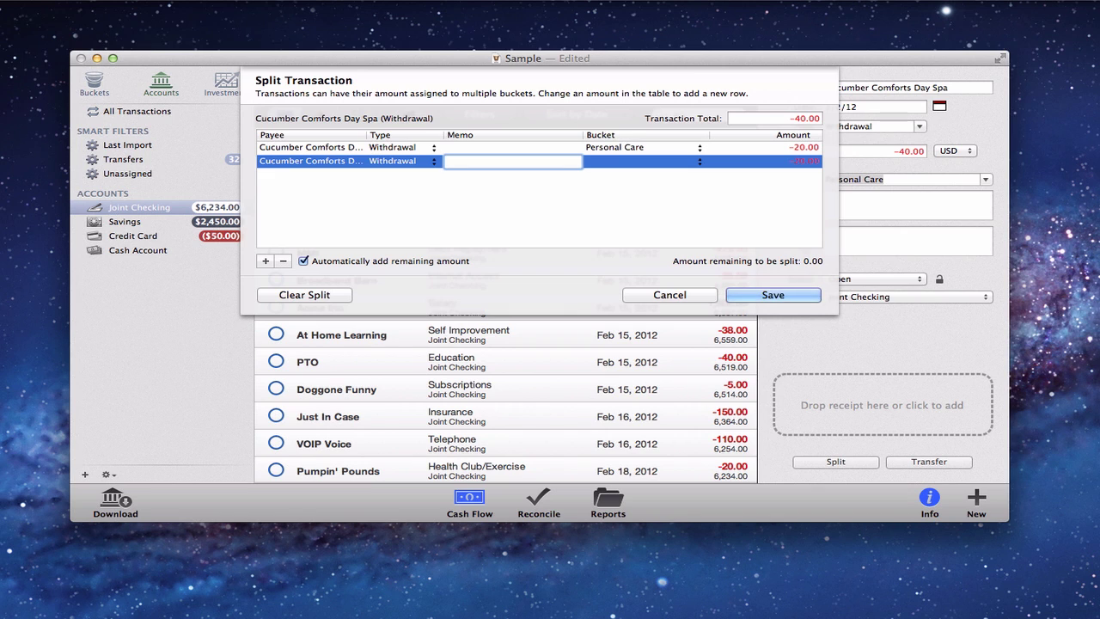
Assign the remaining split amount to the Groceries bucket, save the split and select the transaction in the list.
key("Tab")
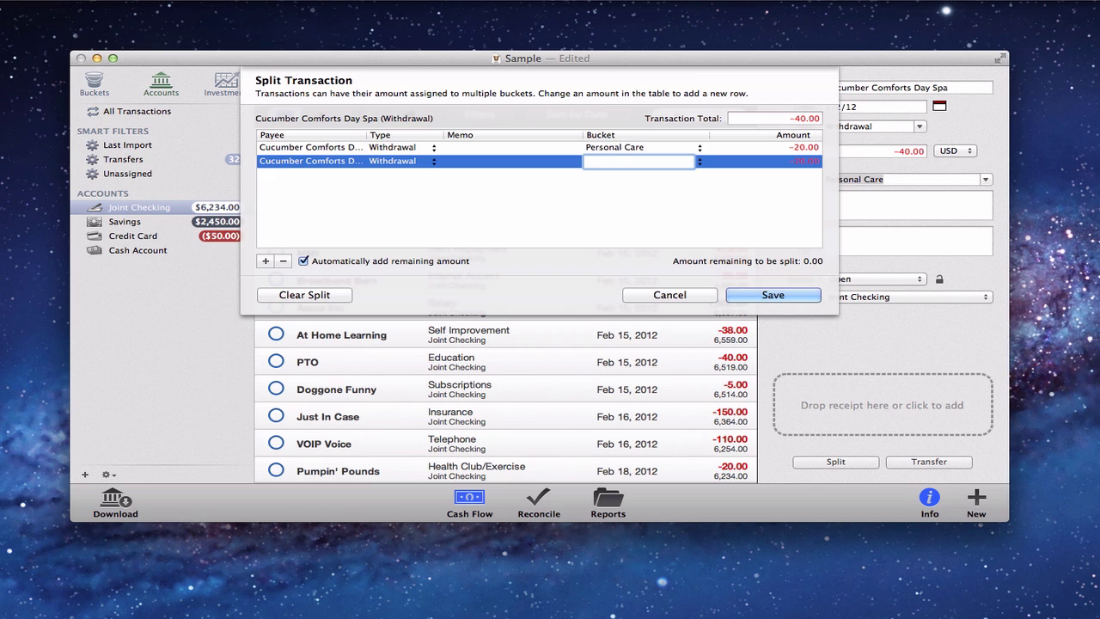
type("Groceries")
key("Return")
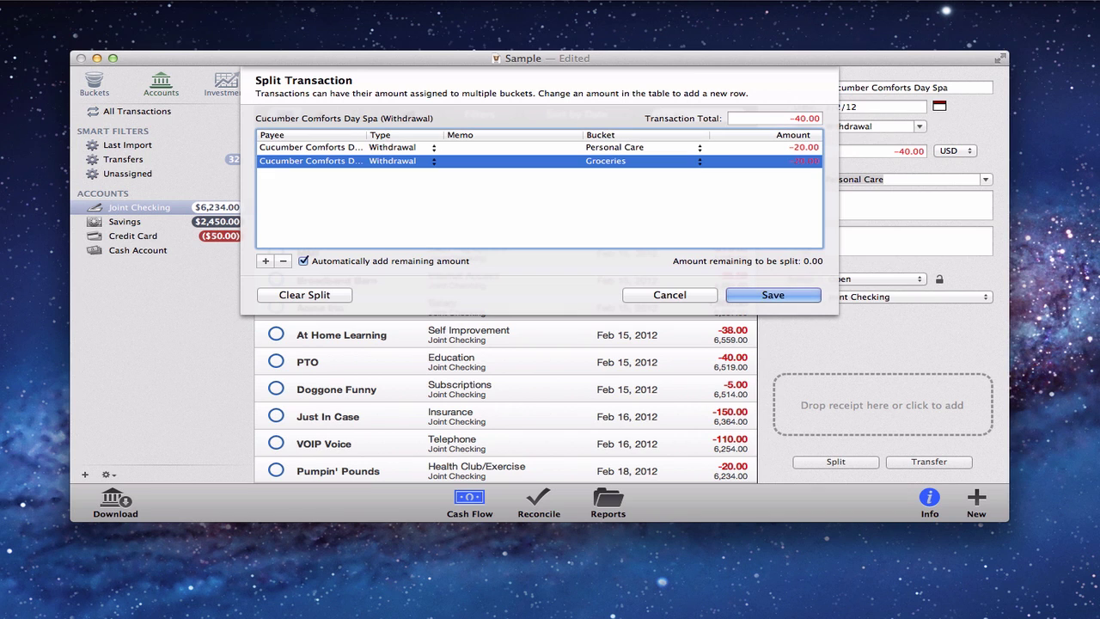
left_click(777, 296)
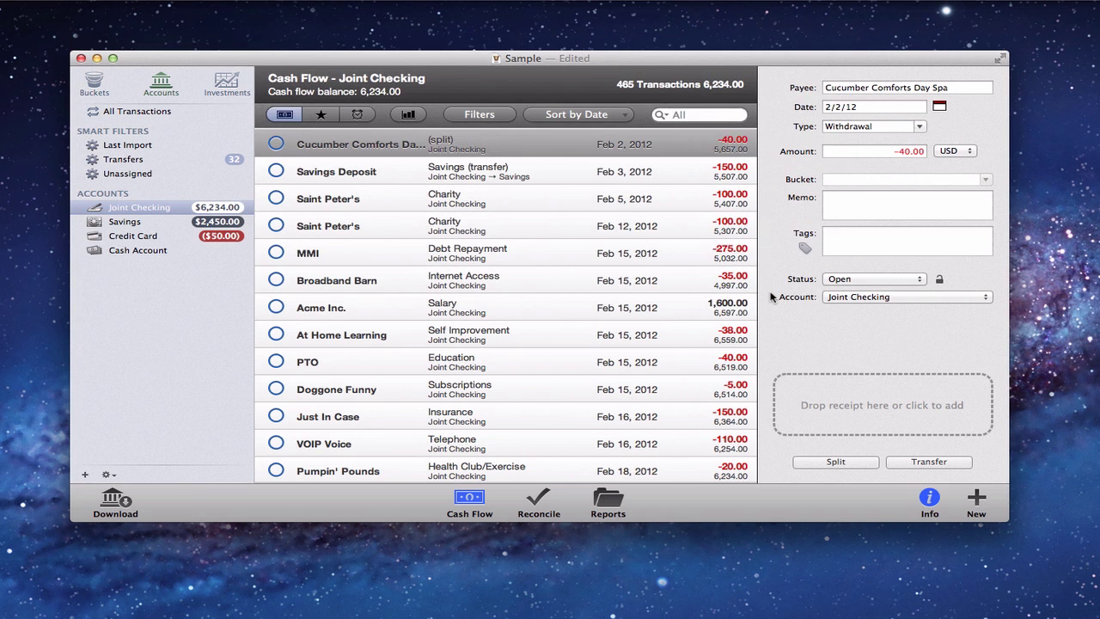
left_click(446, 148)
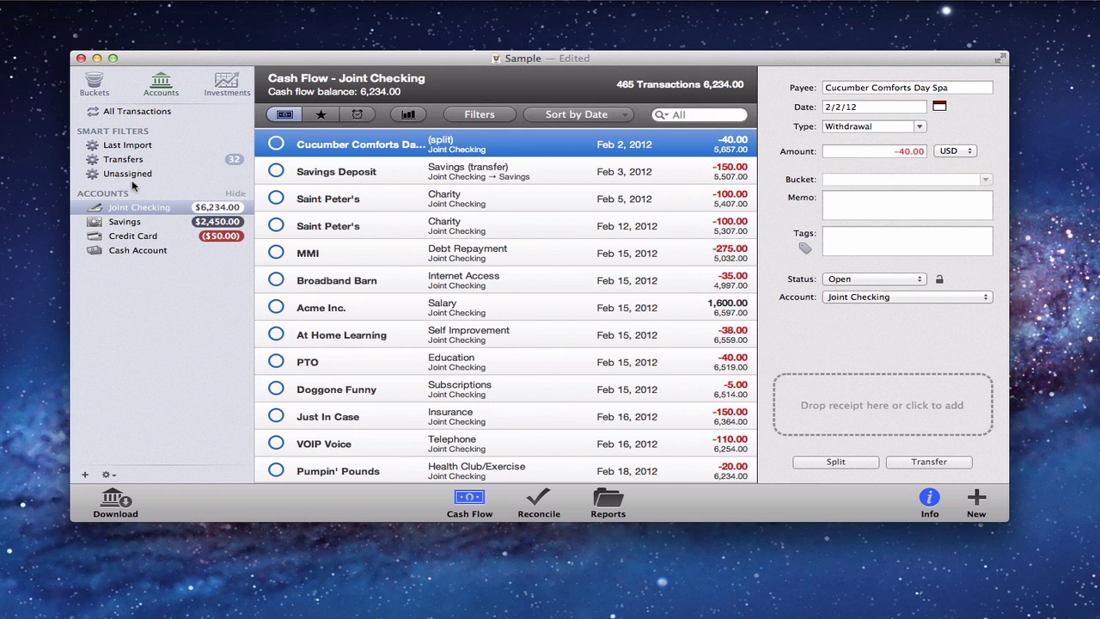
View the Last Import, Transfers and Unassigned smart filters and the actions available for accounts and filters.
left_click(131, 146)
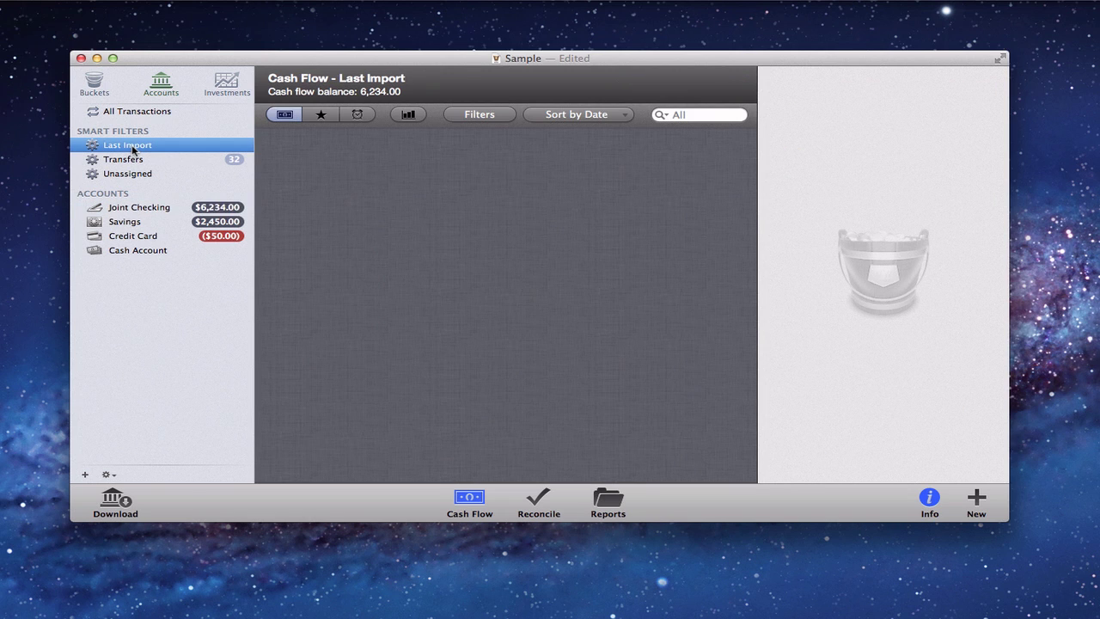
left_click(136, 161)
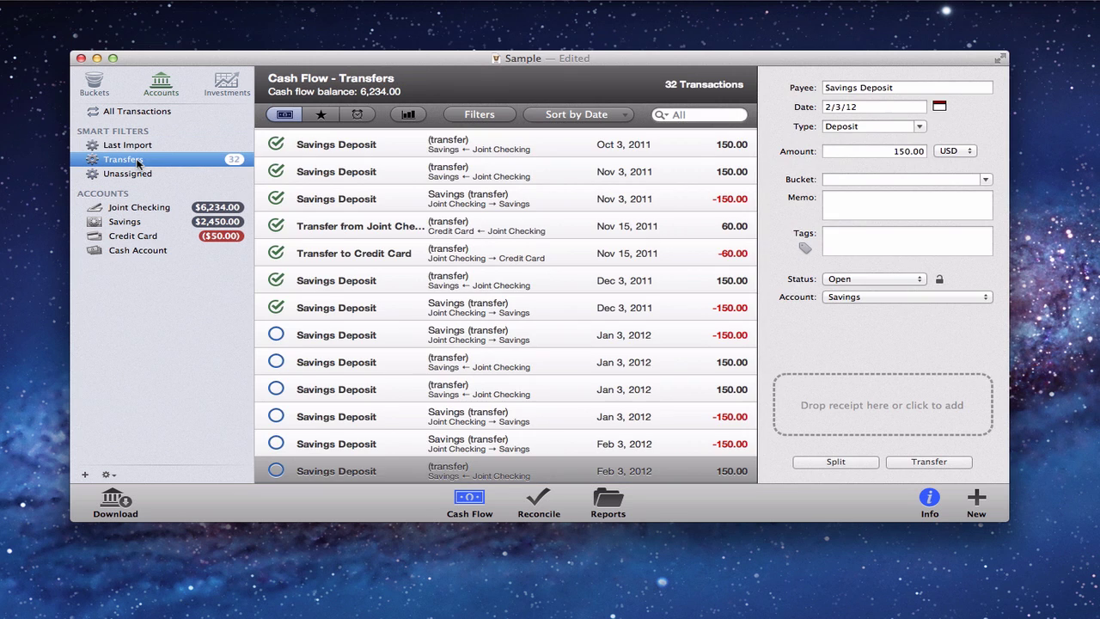
left_click(135, 175)
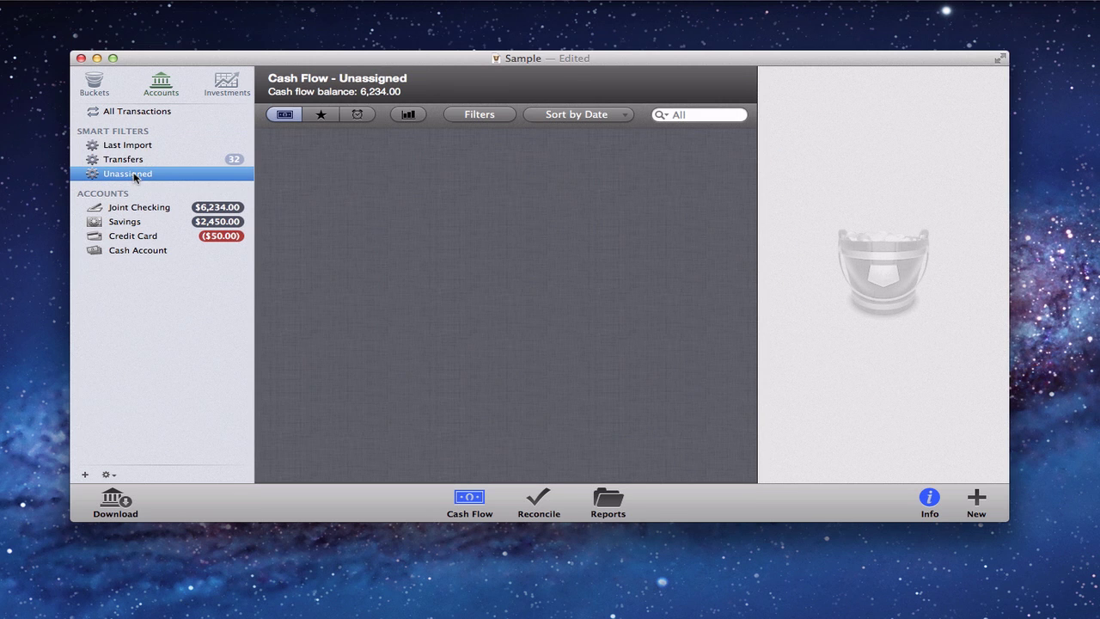
left_click(110, 474)
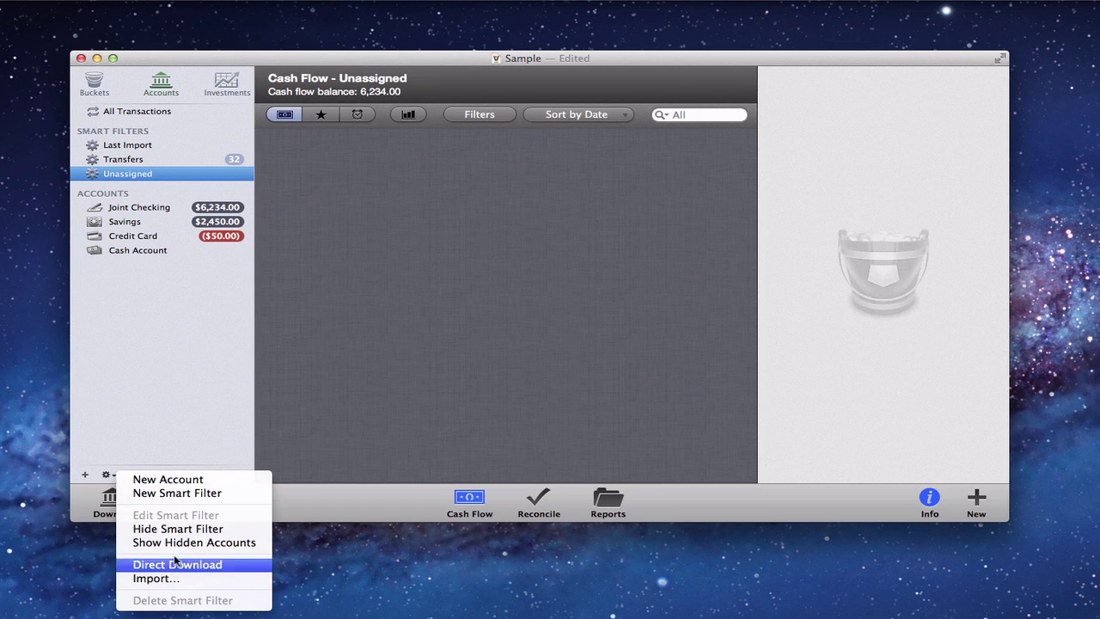
left_click(212, 434)
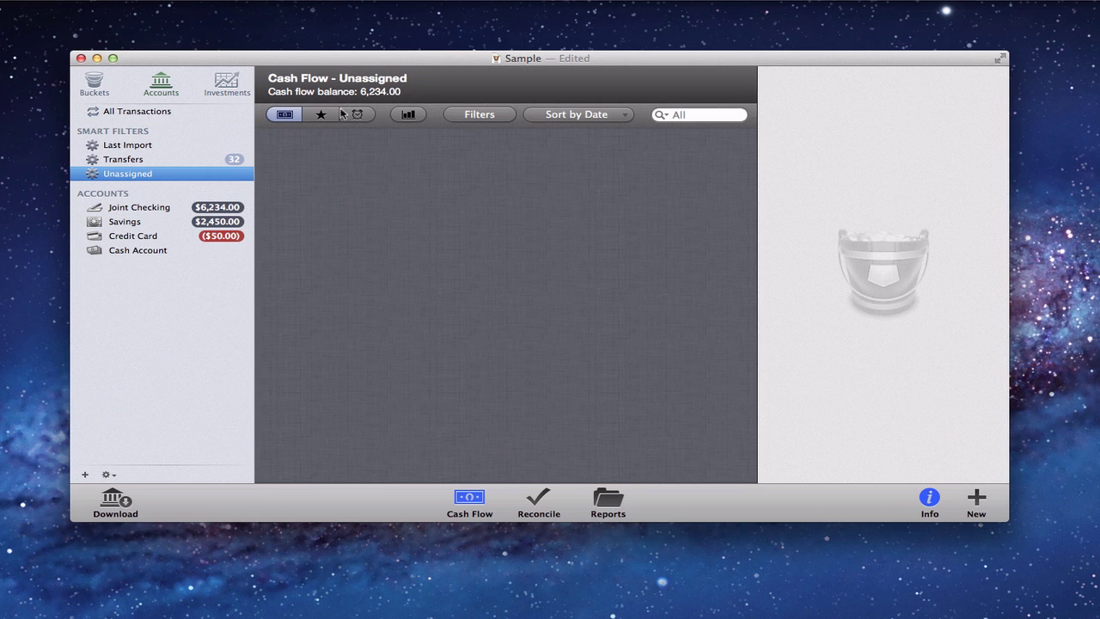
View Joint Checking's favorites, scheduled transactions and sorting choices, and return to its cash flow.
left_click(131, 209)
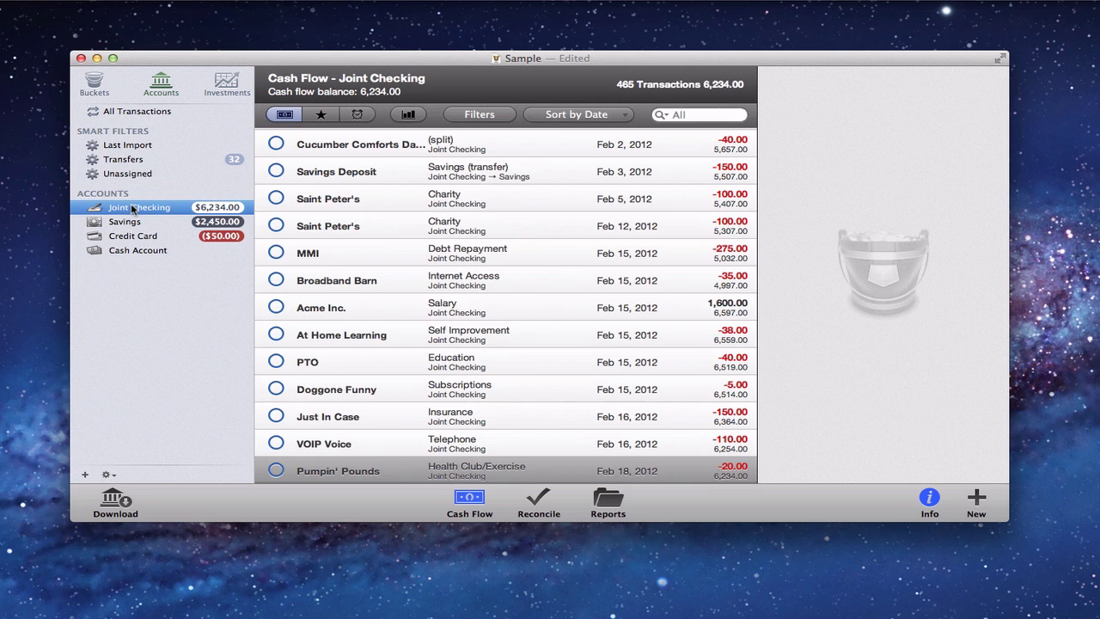
left_click(324, 117)
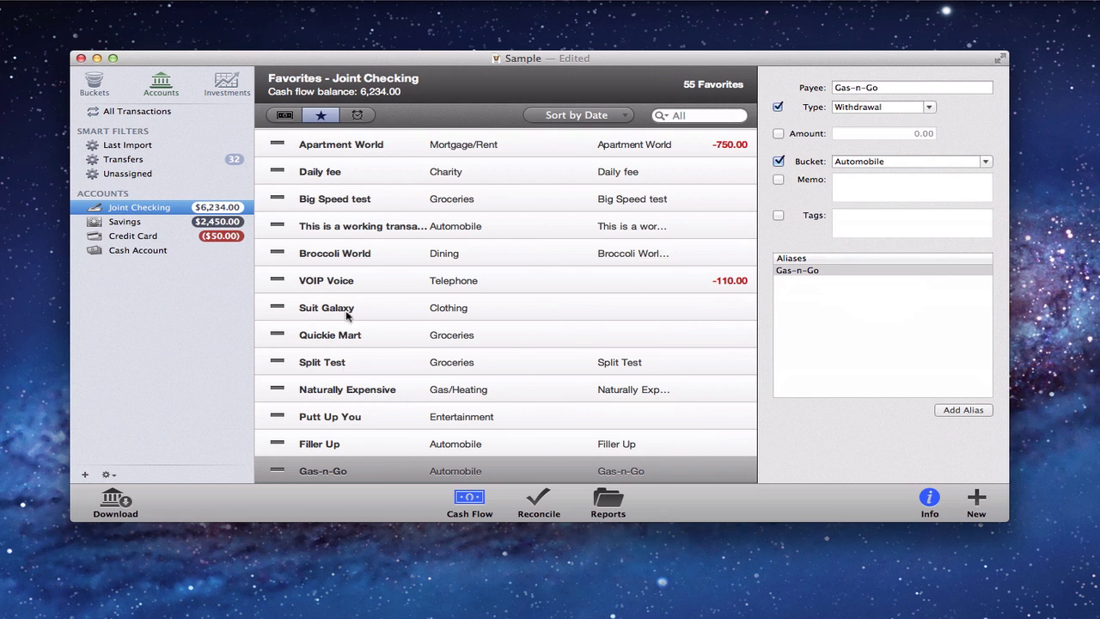
left_click(361, 115)
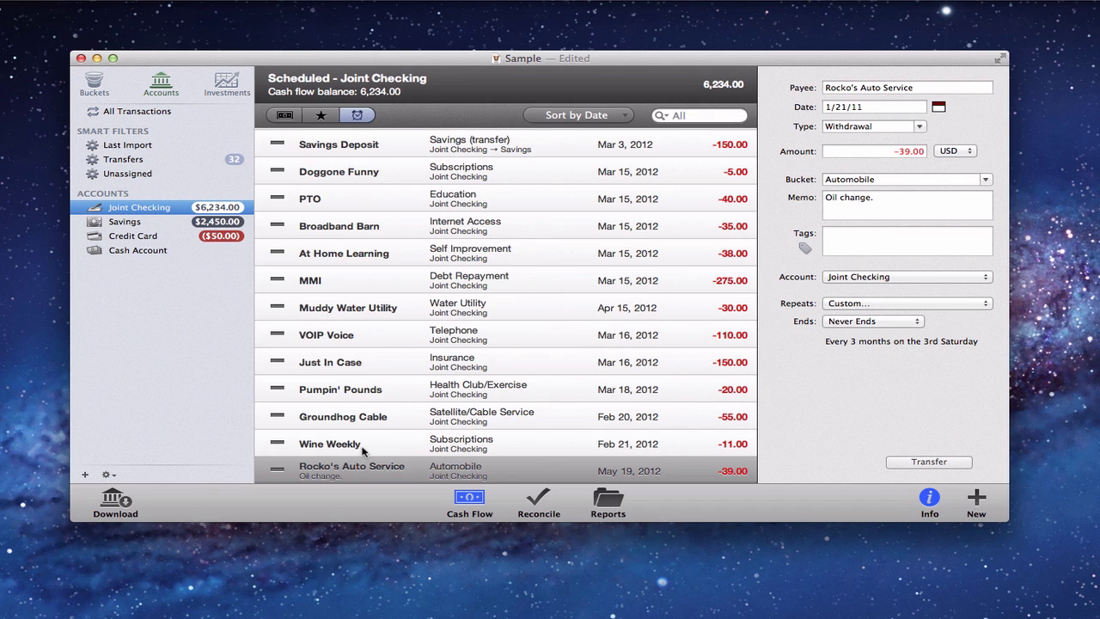
left_click(624, 121)
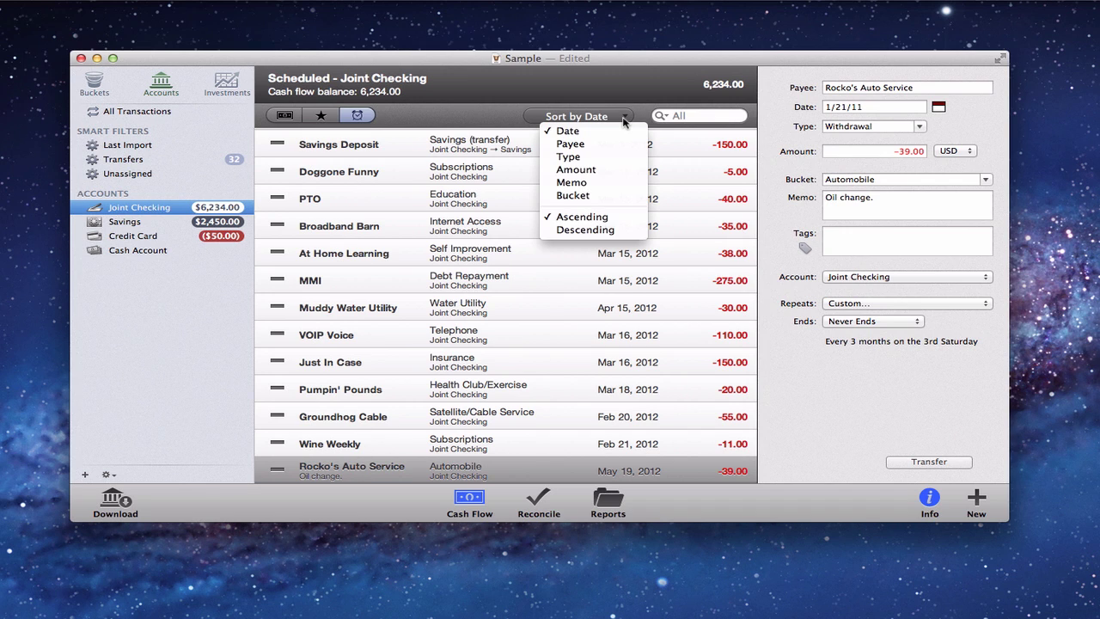
left_click(646, 114)
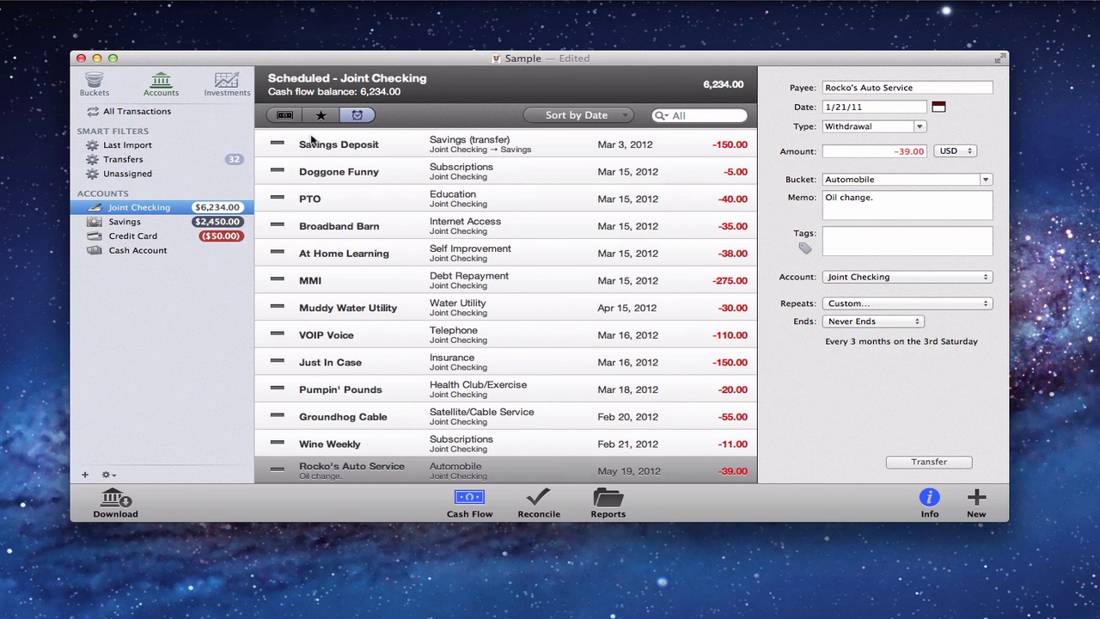
left_click(285, 116)
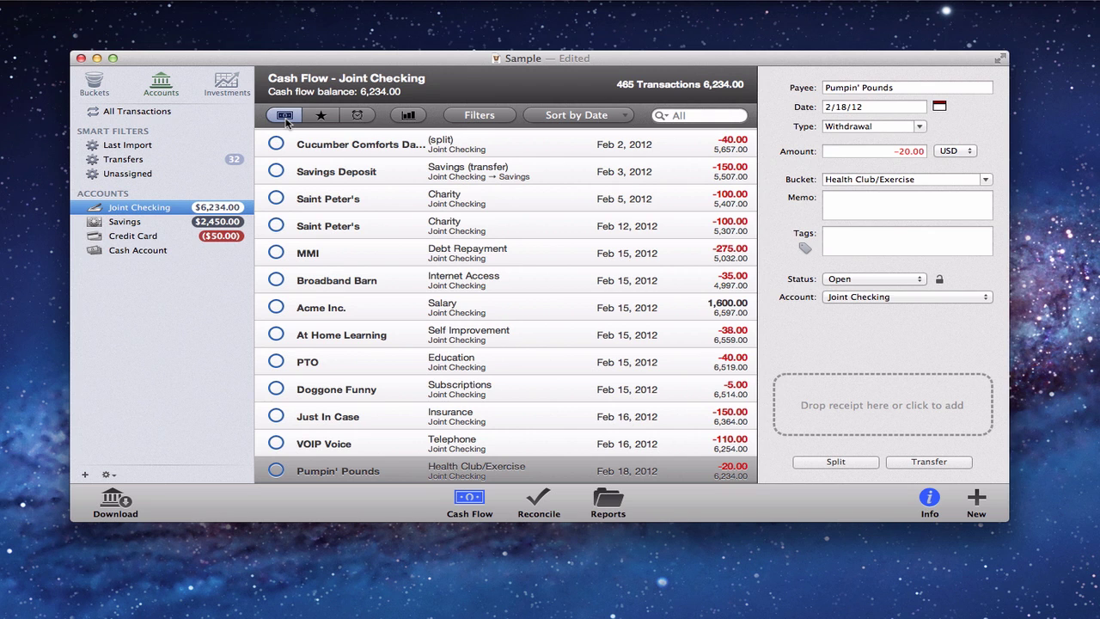
Filter Joint Checking by Pending status and save it as smart filter "Pending" with the memo "all my pending transactions to file.".
left_click(494, 116)
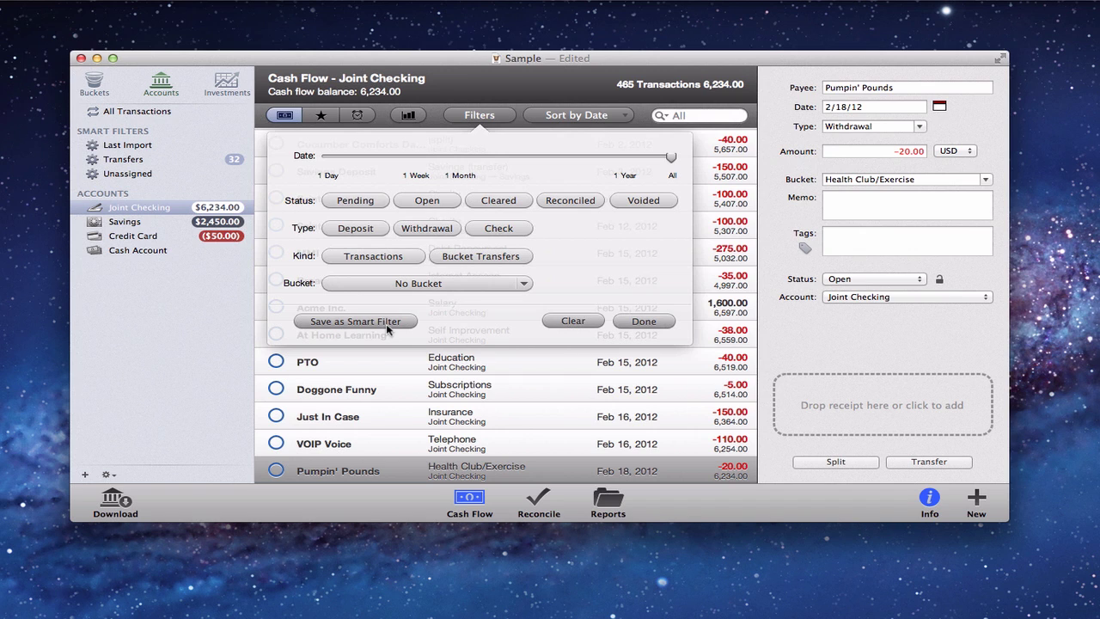
left_click(364, 202)
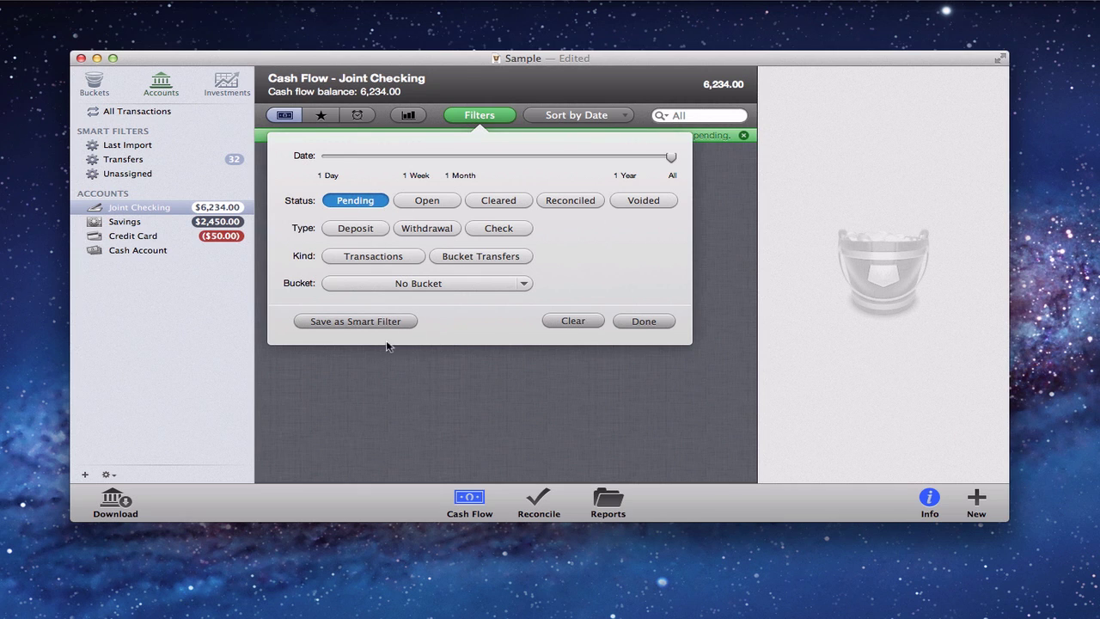
left_click(355, 321)
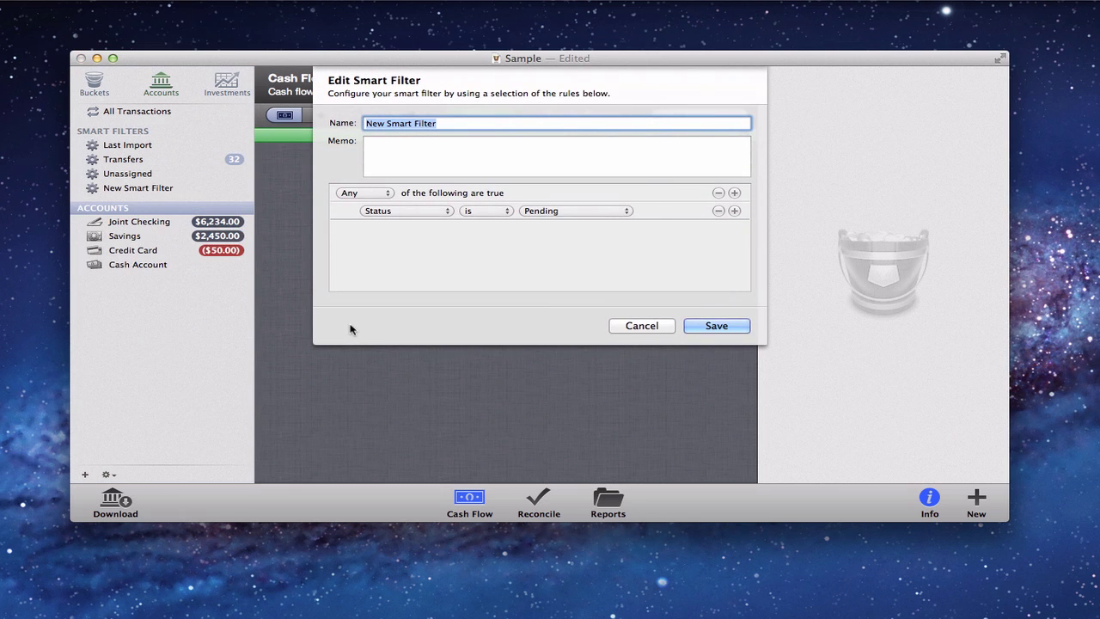
type("Pending")
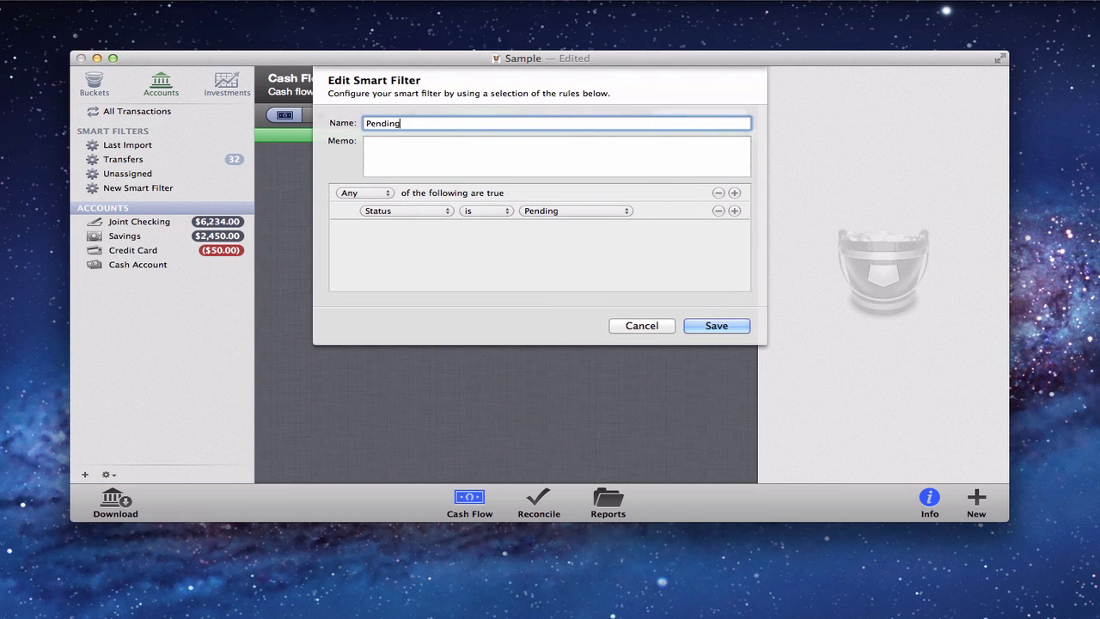
key("Tab")
type("all my ")
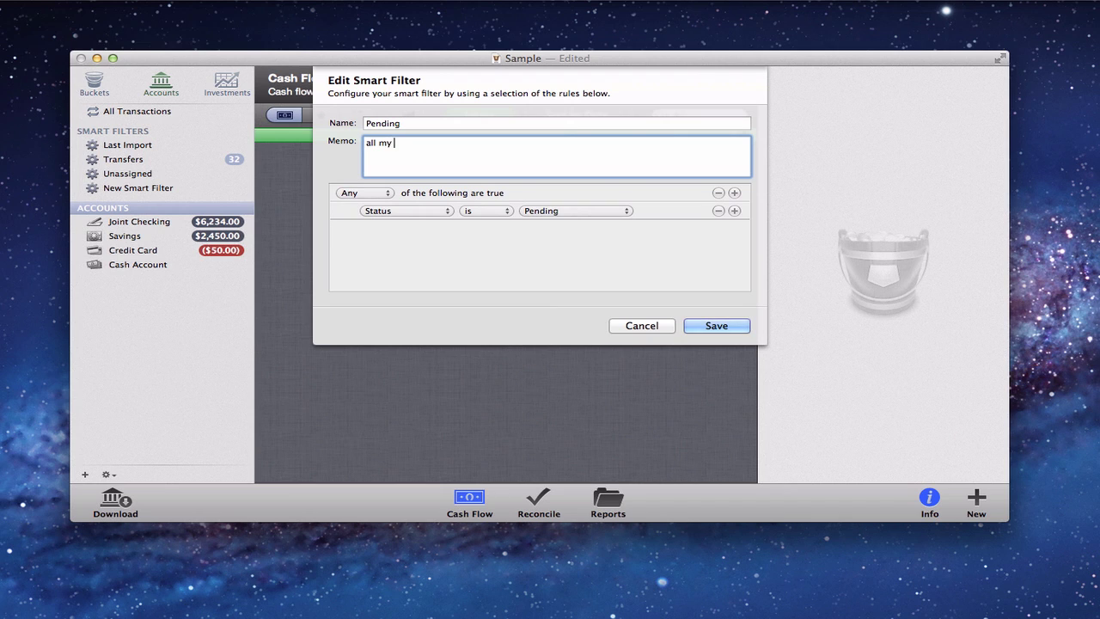
type("pending transactions to file.")
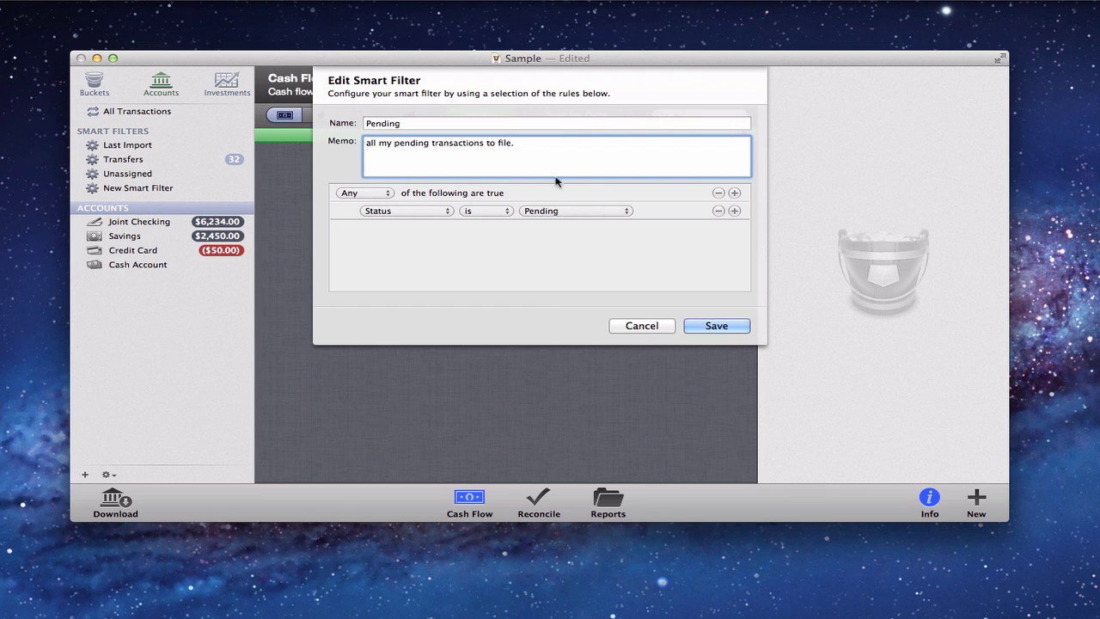
left_click(712, 326)
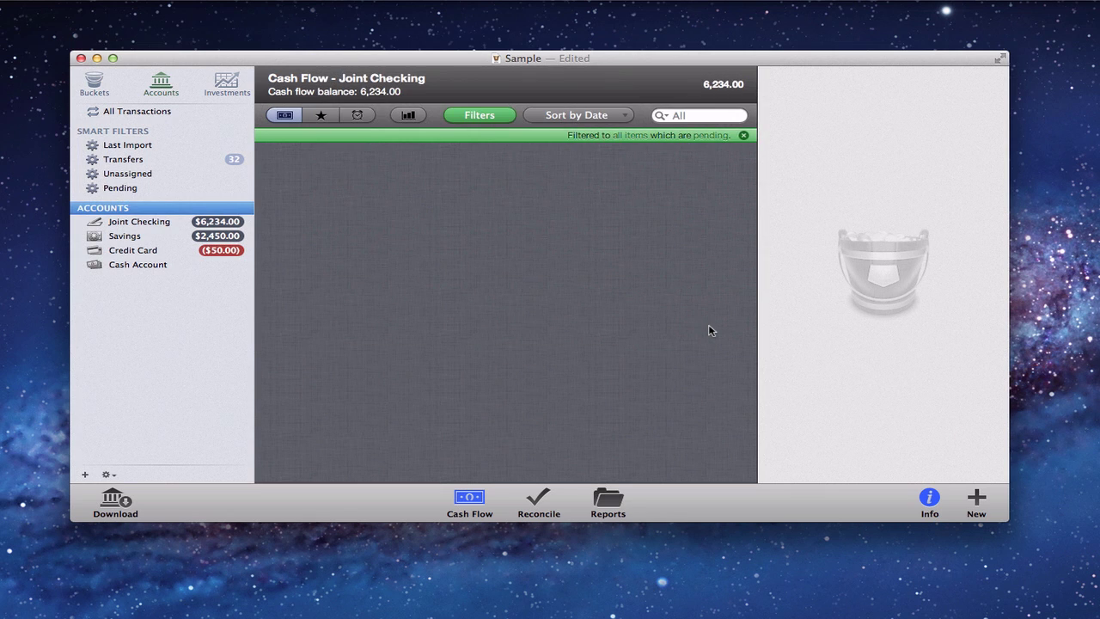
View the Pending smart filter, return to Joint Checking and clear the pending filter from its transaction list.
left_click(111, 189)
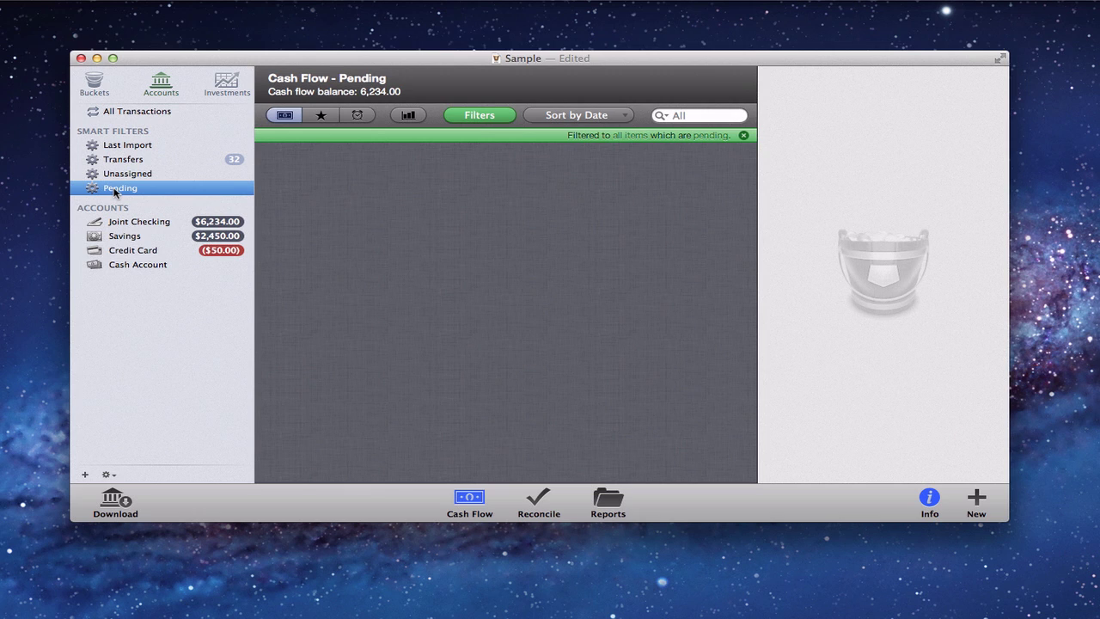
left_click(139, 225)
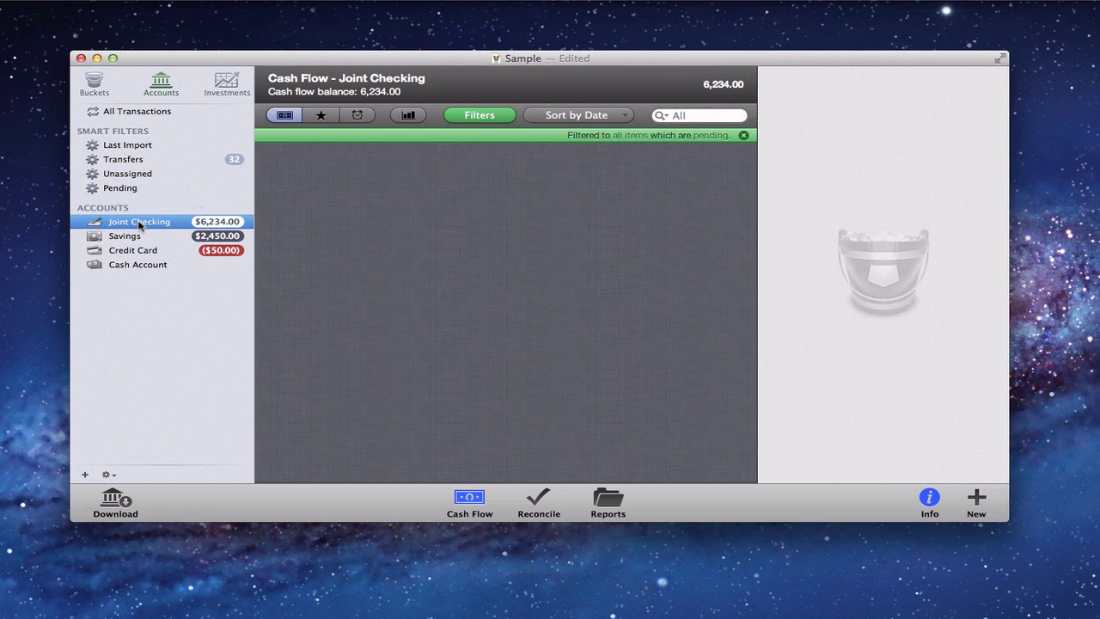
left_click(475, 116)
left_click(474, 116)
left_click(744, 135)
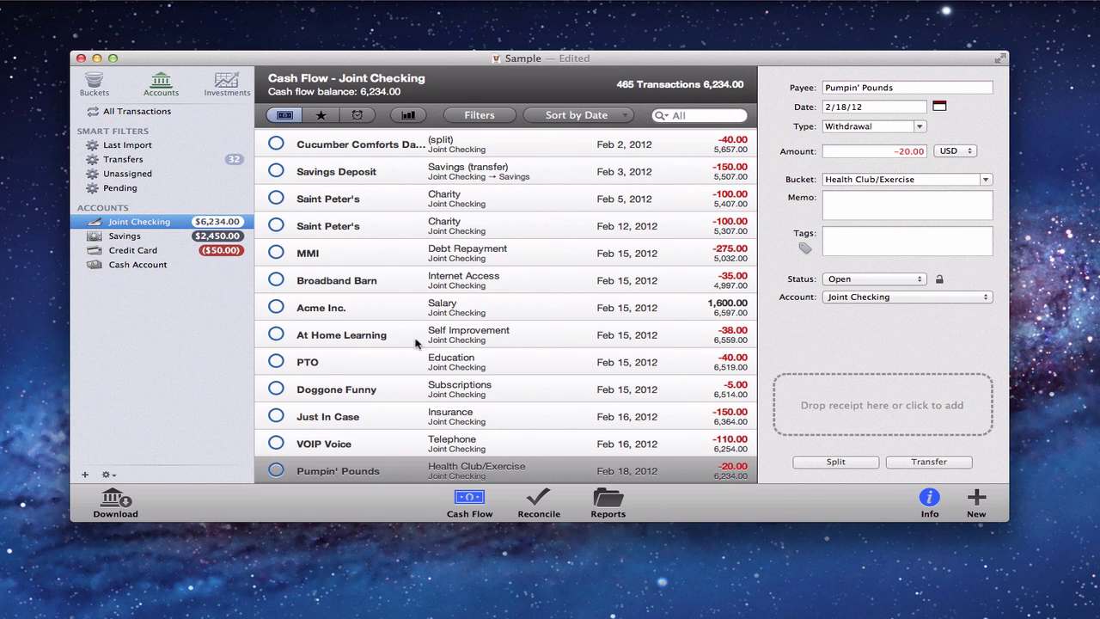
View Joint Checking's reconciliation statement and the details of its open Apartment World and reconciled Saint Peter's transactions.
left_click(542, 502)
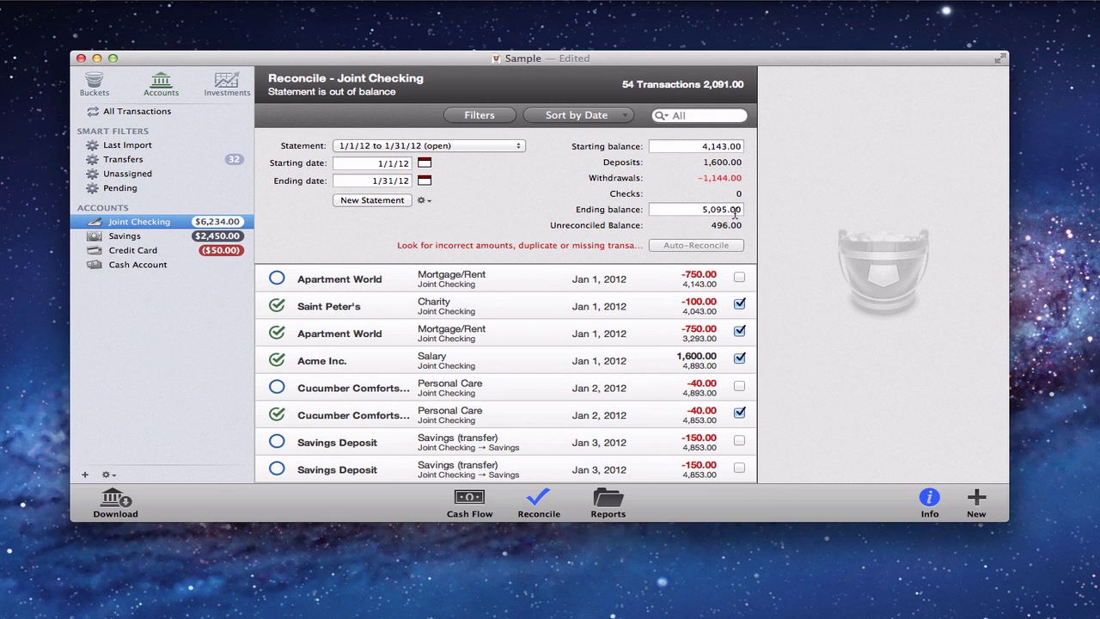
left_click(698, 275)
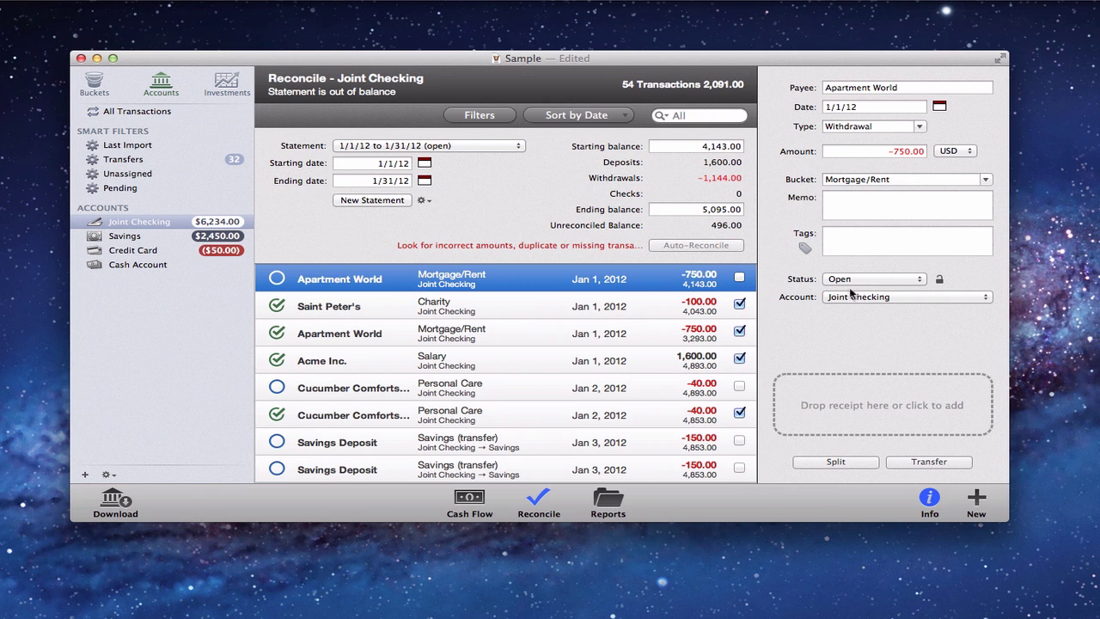
left_click(701, 312)
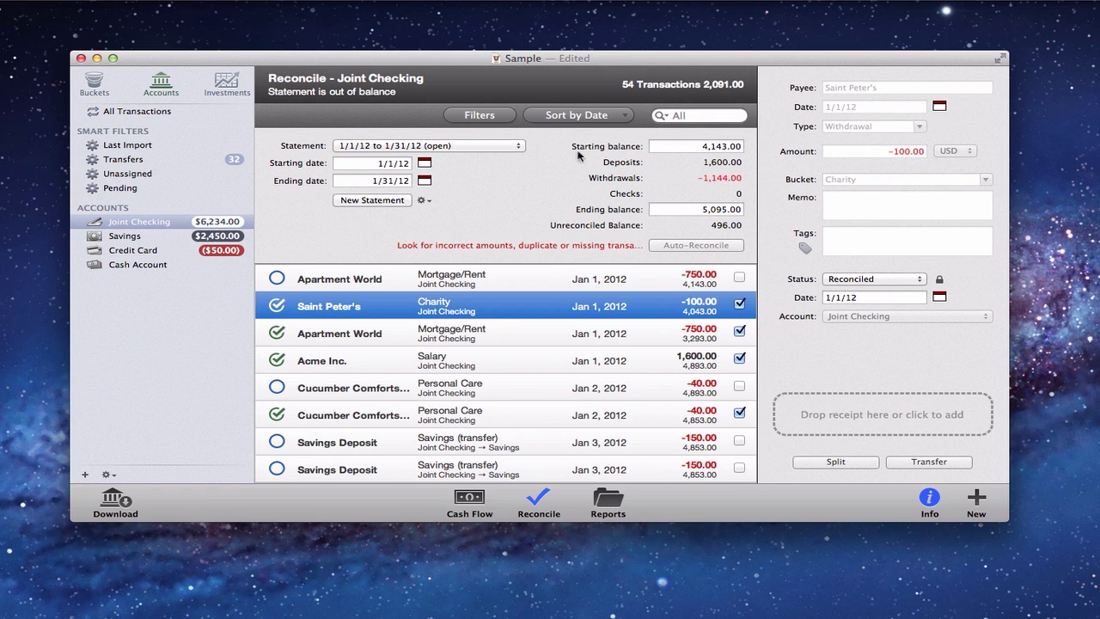
View Joint Checking's Transaction Report and the list of available reports.
left_click(608, 505)
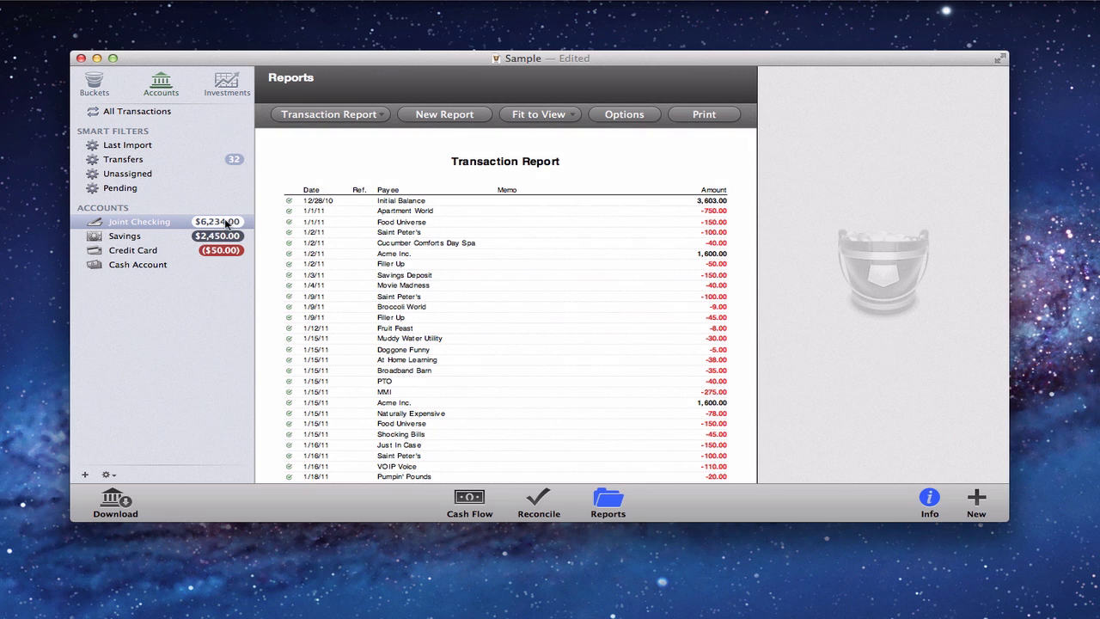
left_click(123, 222)
left_click(380, 117)
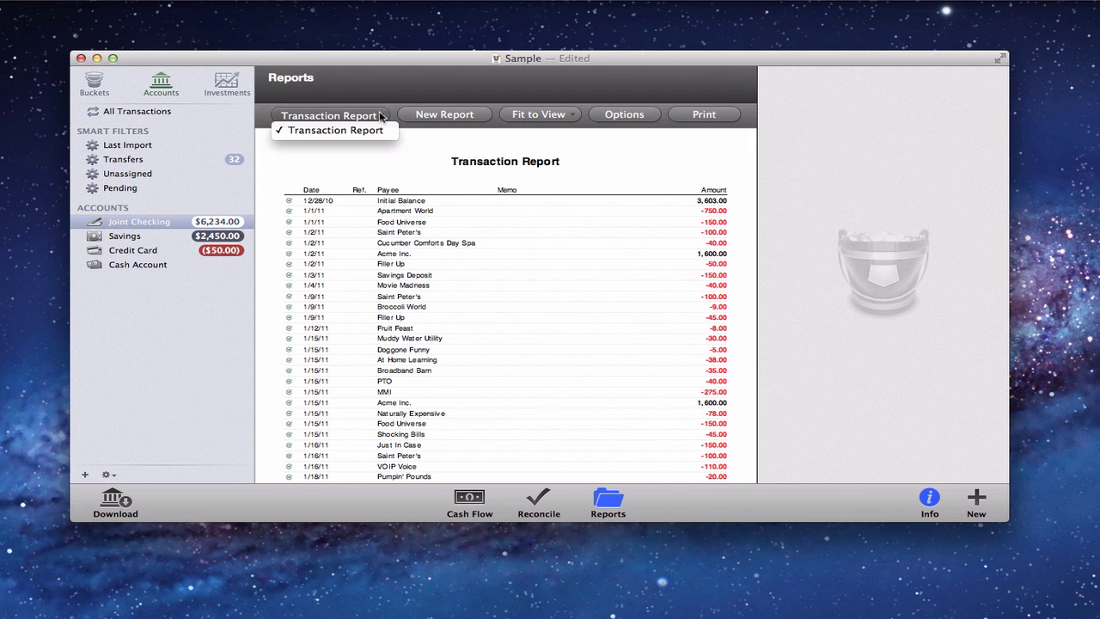
left_click(380, 117)
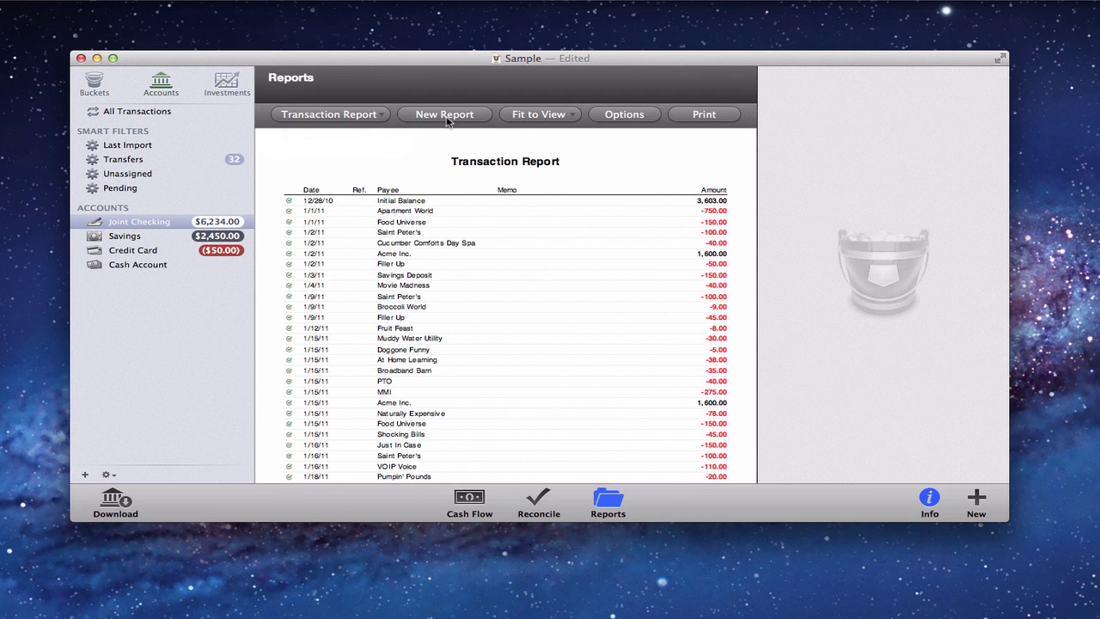
Group the Transaction Report by Bucket and look through its pages, returning to the beginning.
left_click(625, 116)
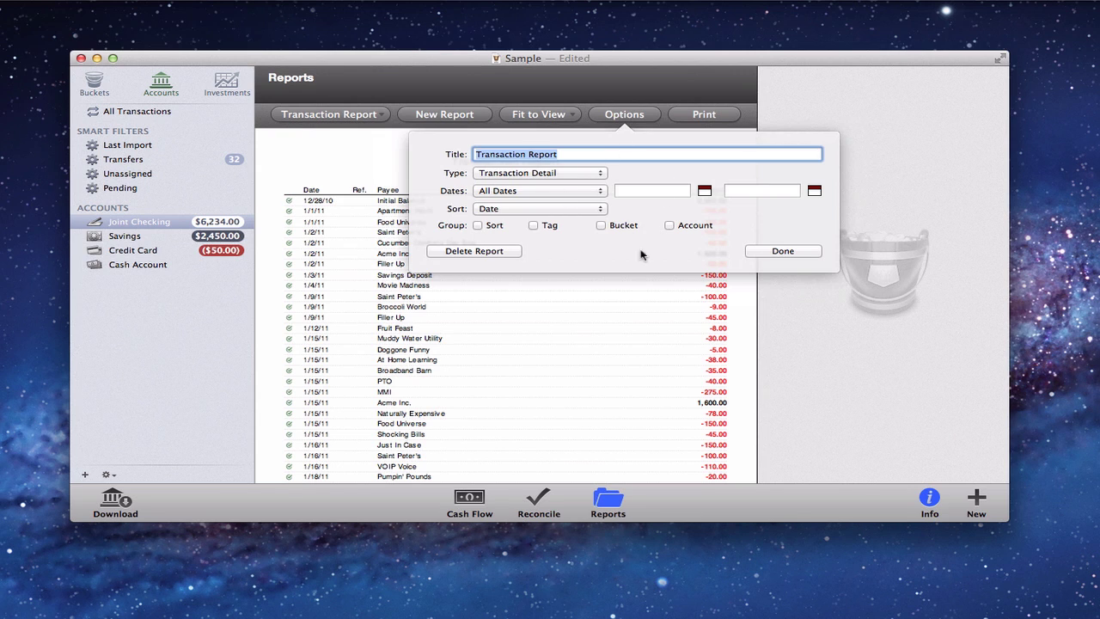
left_click(600, 225)
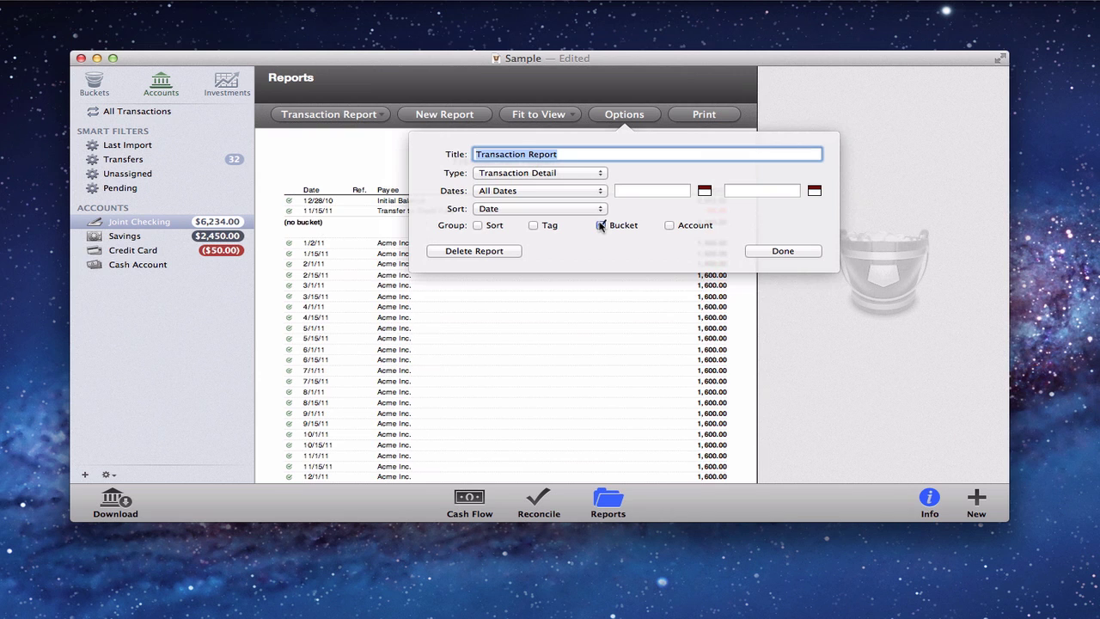
left_click(782, 251)
scroll(321, 306, "down", 15)
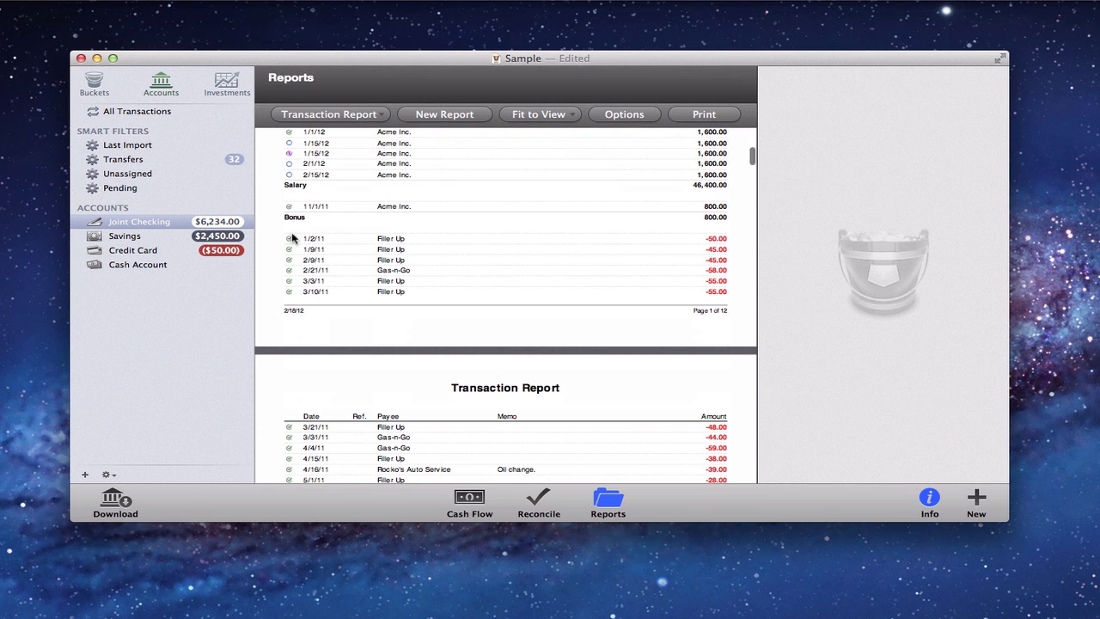
scroll(348, 419, "down", 8)
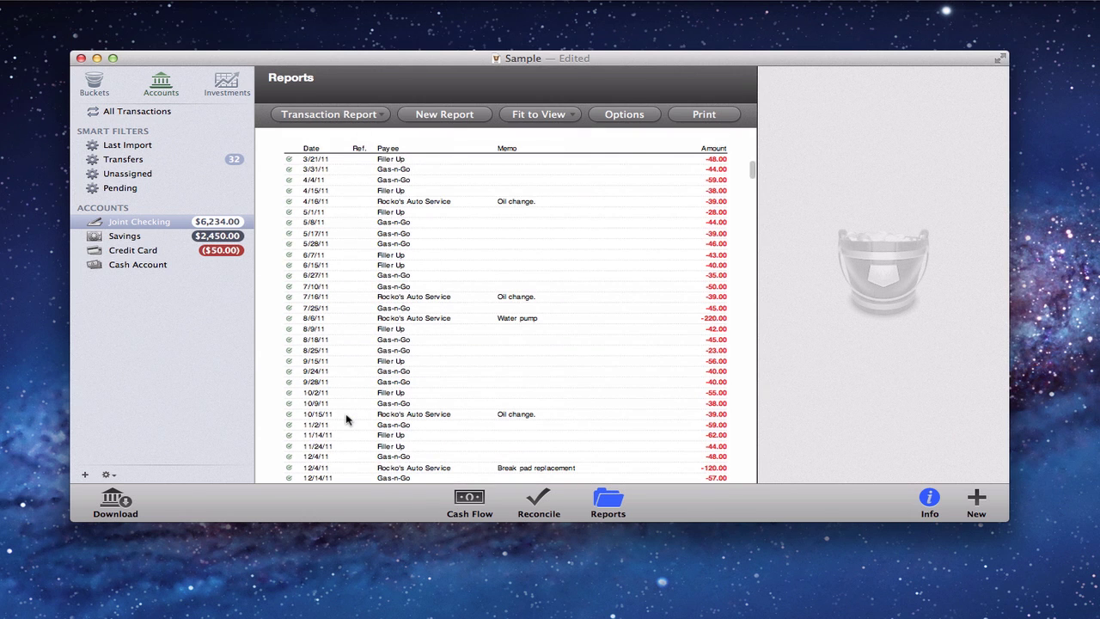
scroll(348, 419, "down", 6)
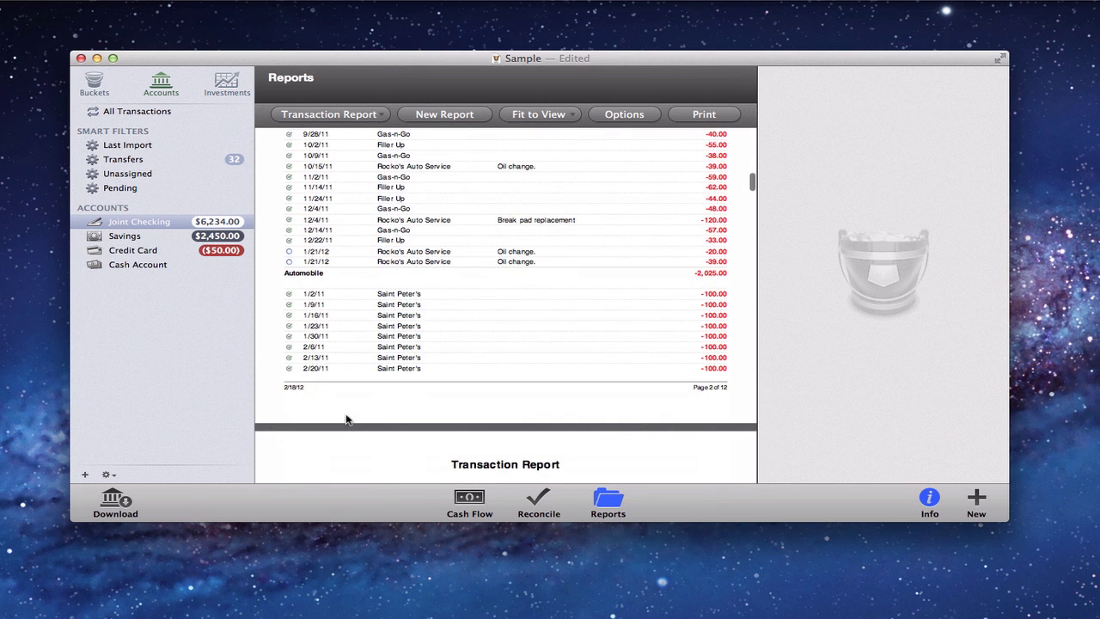
scroll(348, 418, "down", 10)
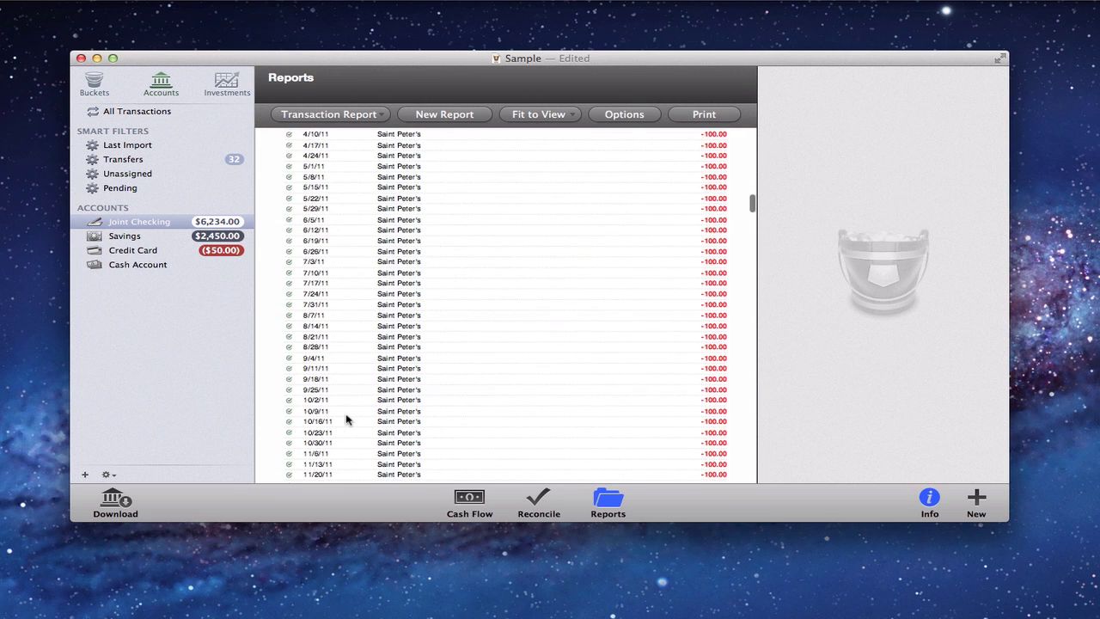
scroll(348, 418, "down", 8)
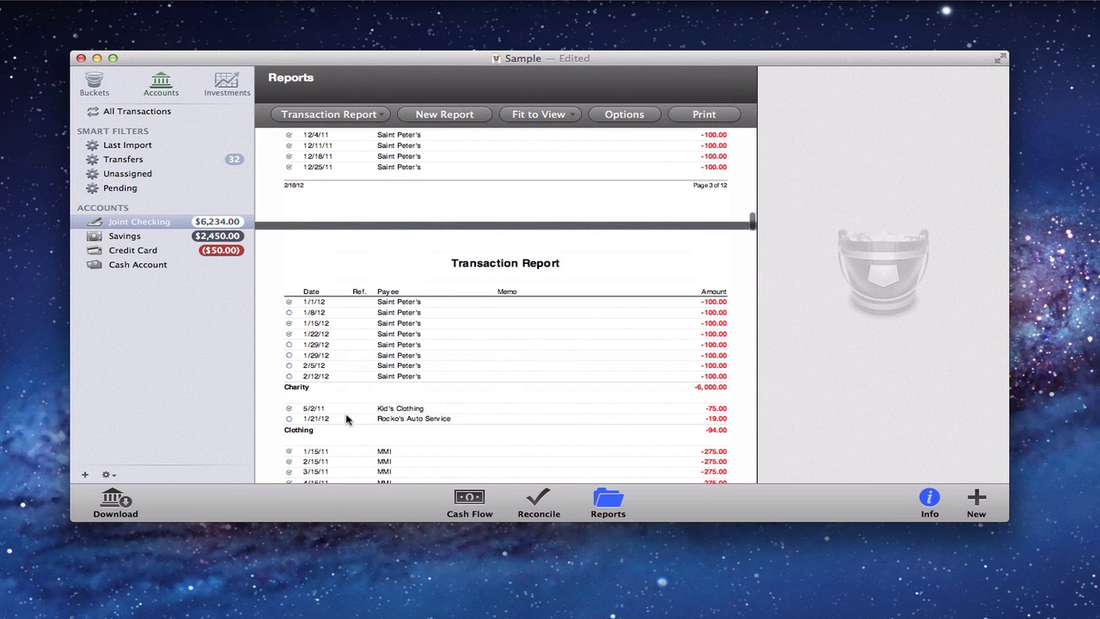
scroll(348, 419, "up", 20)
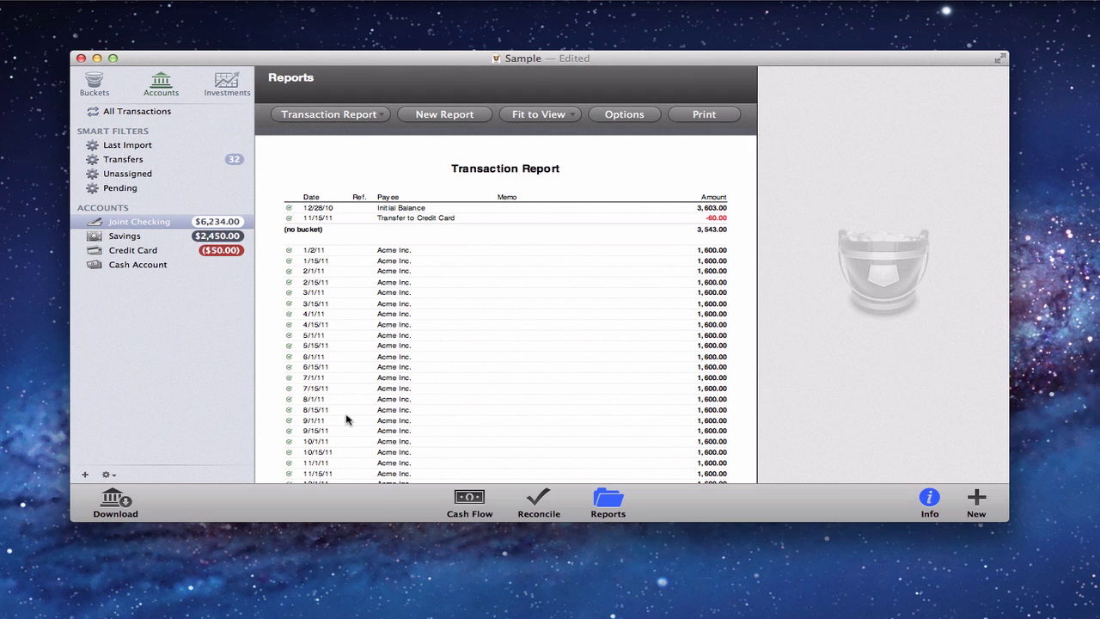
Add a blank new transaction to Joint Checking and show All Transactions.
key("super+n")
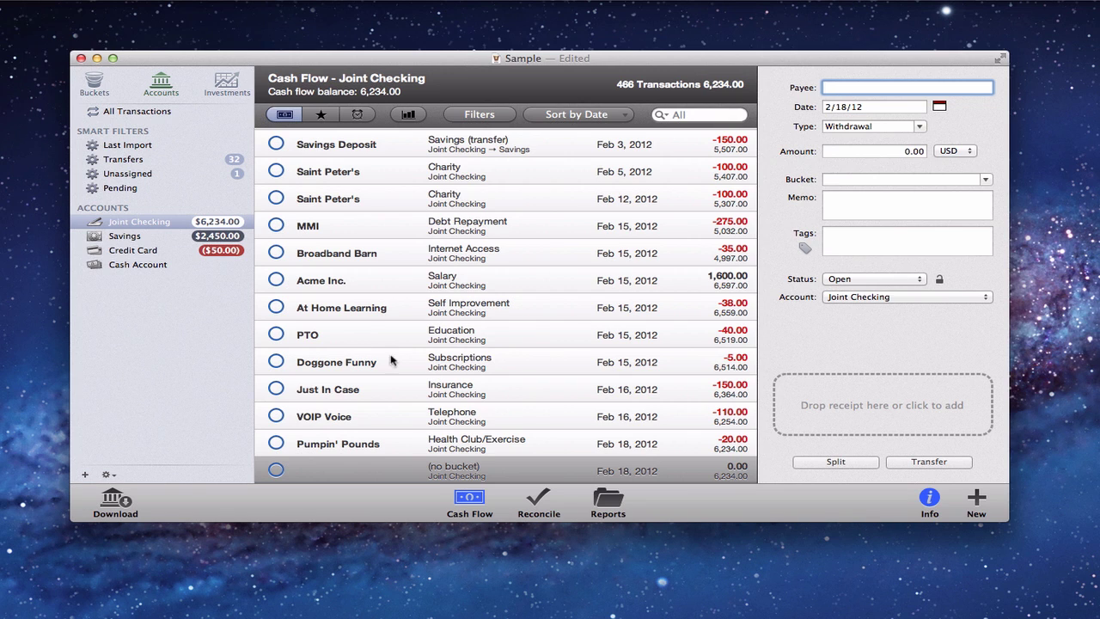
left_click(142, 120)
left_click(141, 113)
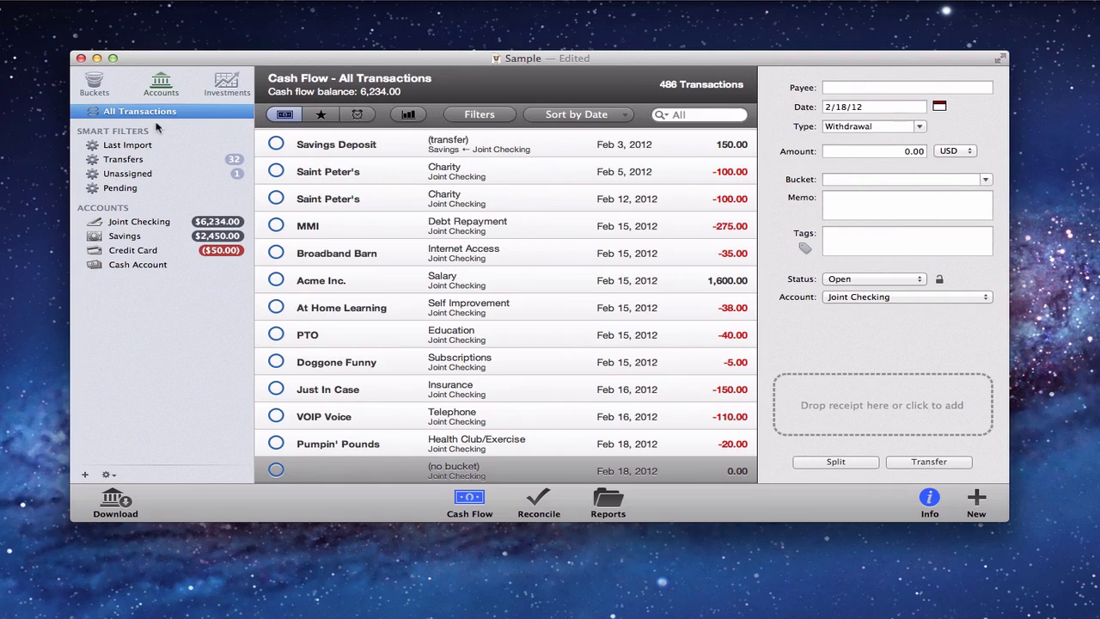
Switch from accounts to buckets and look through the full list of income and expense buckets.
left_click(100, 92)
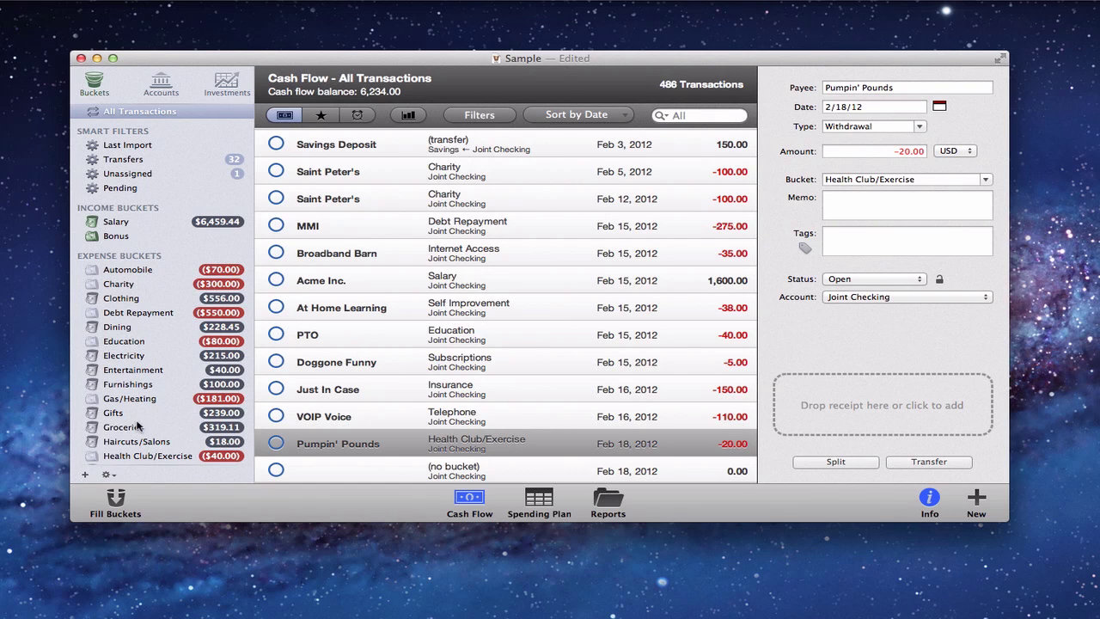
scroll(142, 447, "down", 5)
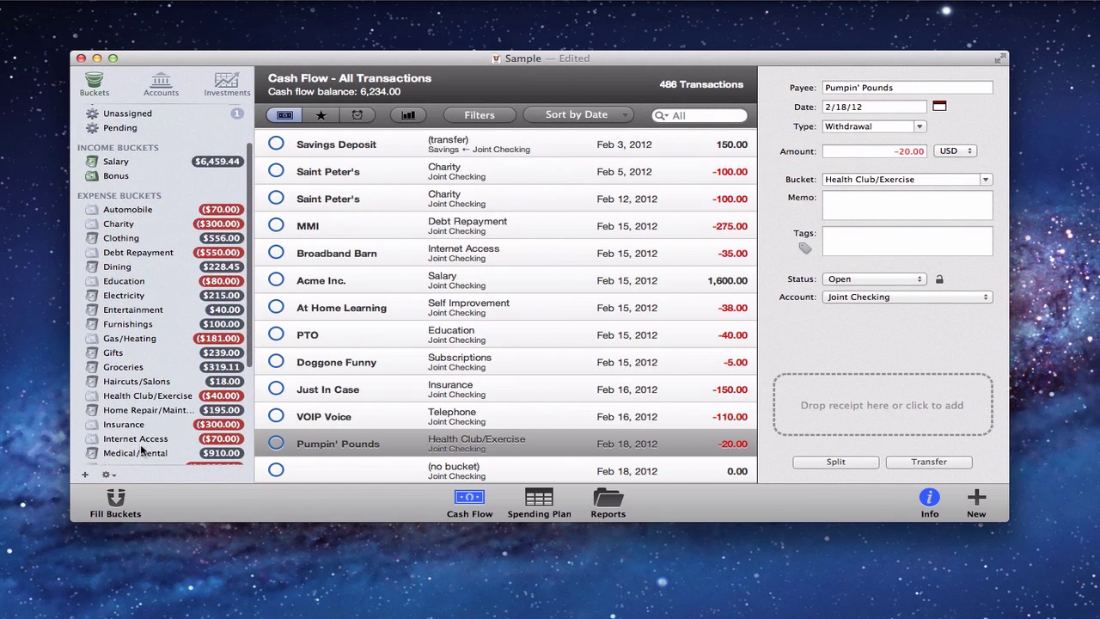
scroll(141, 443, "down", 4)
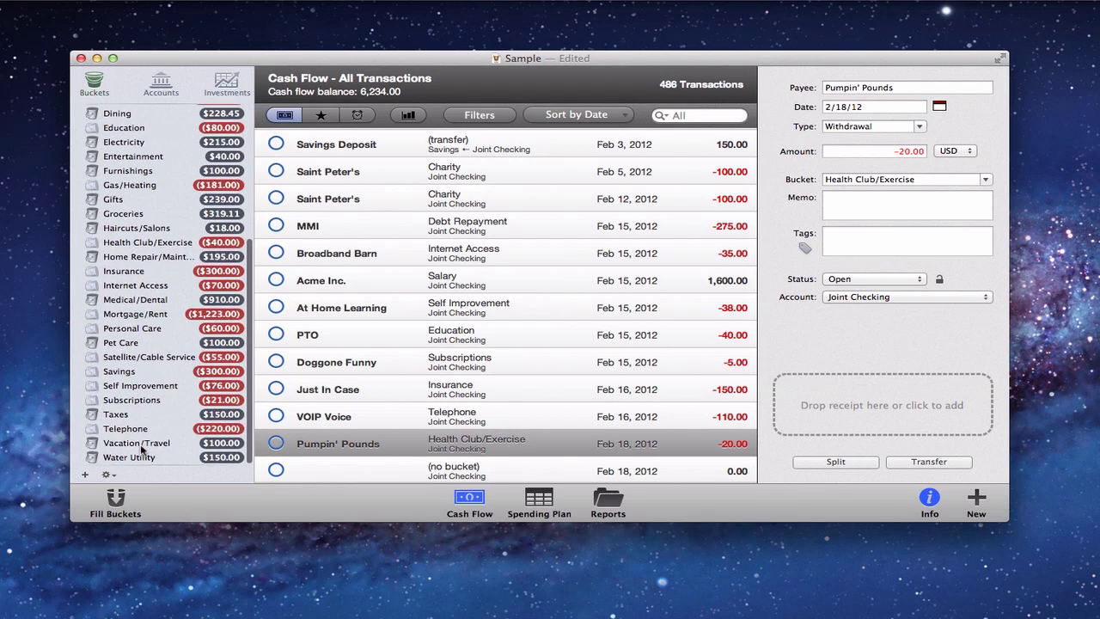
scroll(142, 450, "up", 4)
scroll(143, 450, "up", 5)
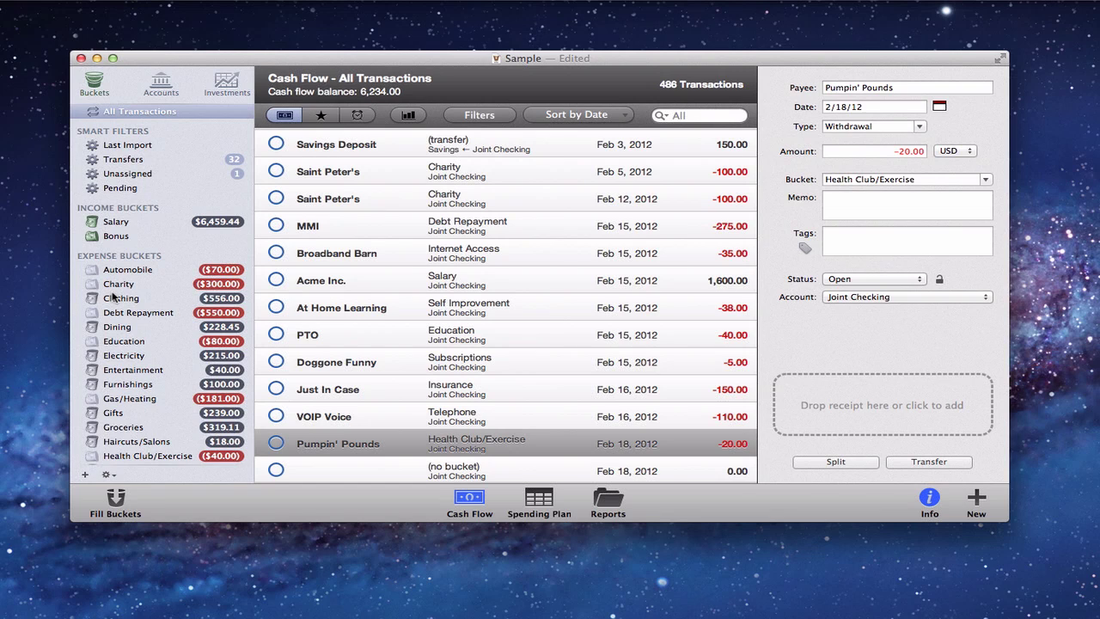
View the Automobile bucket's cash flow and the actions available for buckets.
left_click(139, 270)
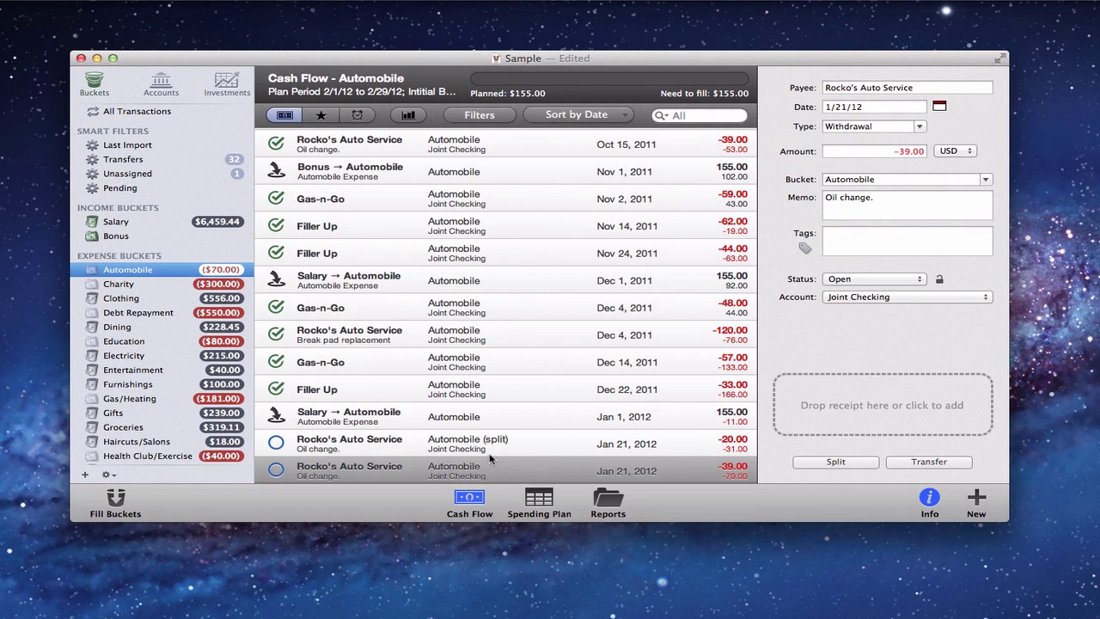
left_click(85, 476)
left_click(112, 481)
left_click(109, 474)
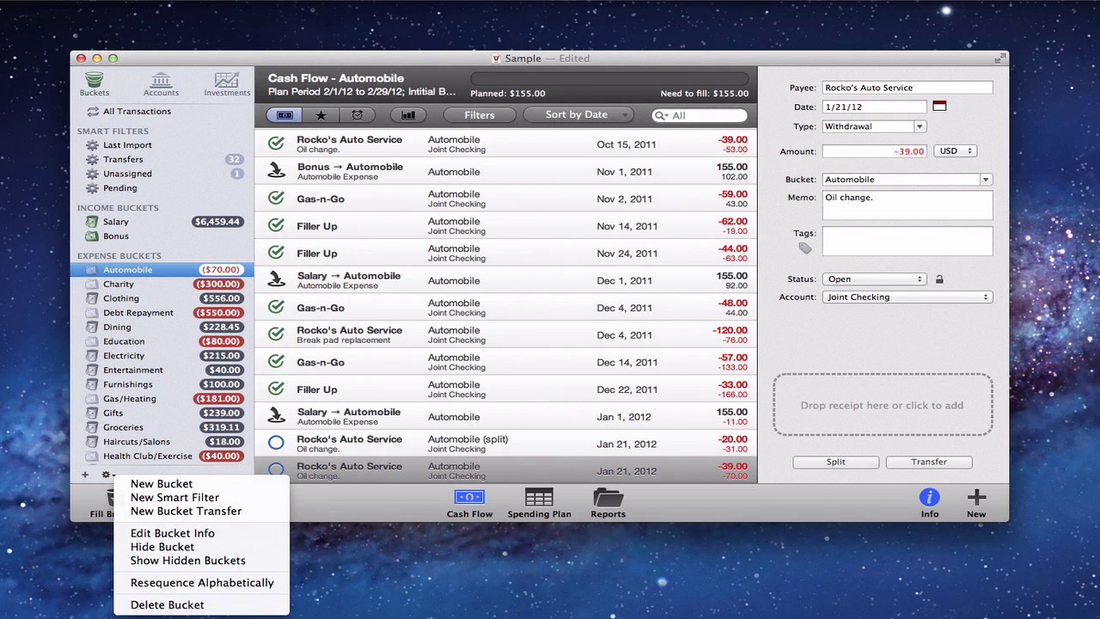
left_click(335, 505)
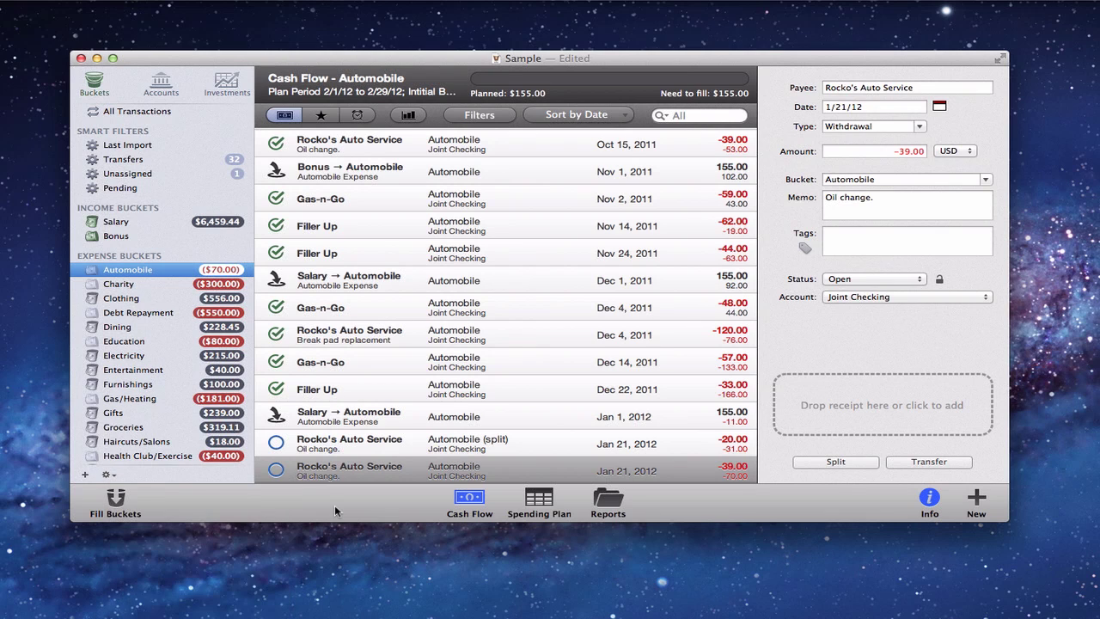
Add an "Insurance" event of 1,000.00 to the Automobile bucket's spending plan, repeating every year.
left_click(542, 500)
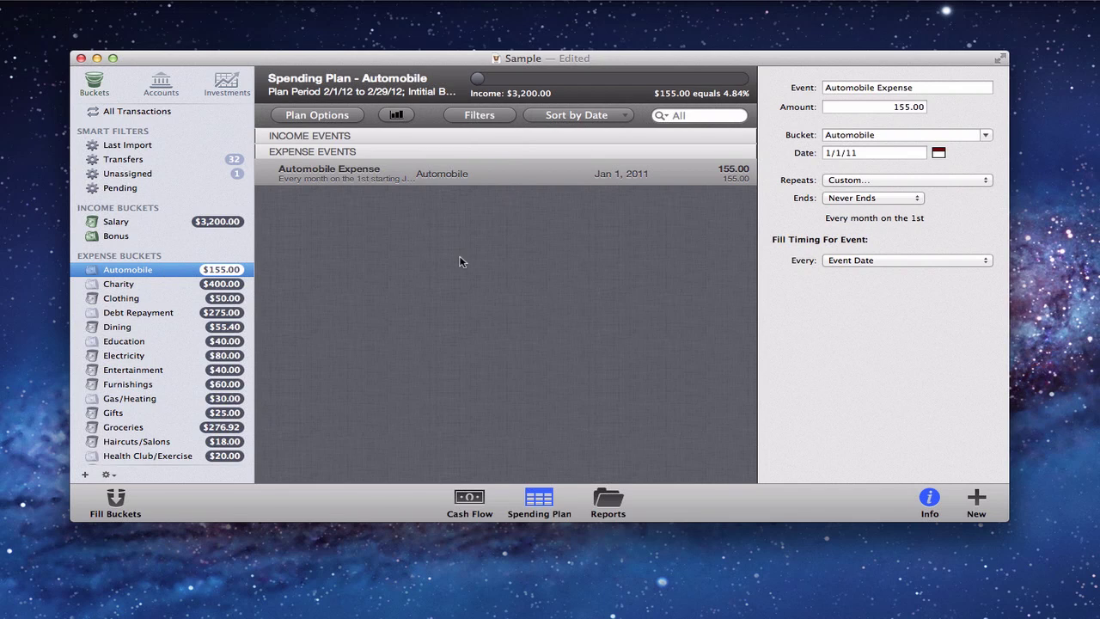
left_click(978, 500)
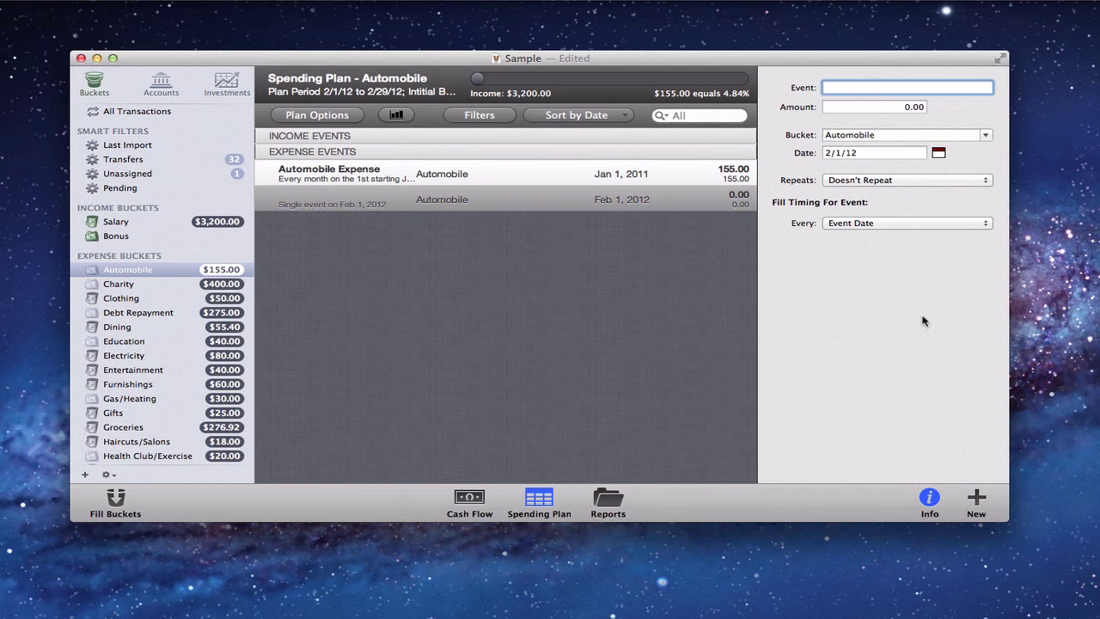
type("Insurance")
key("Tab")
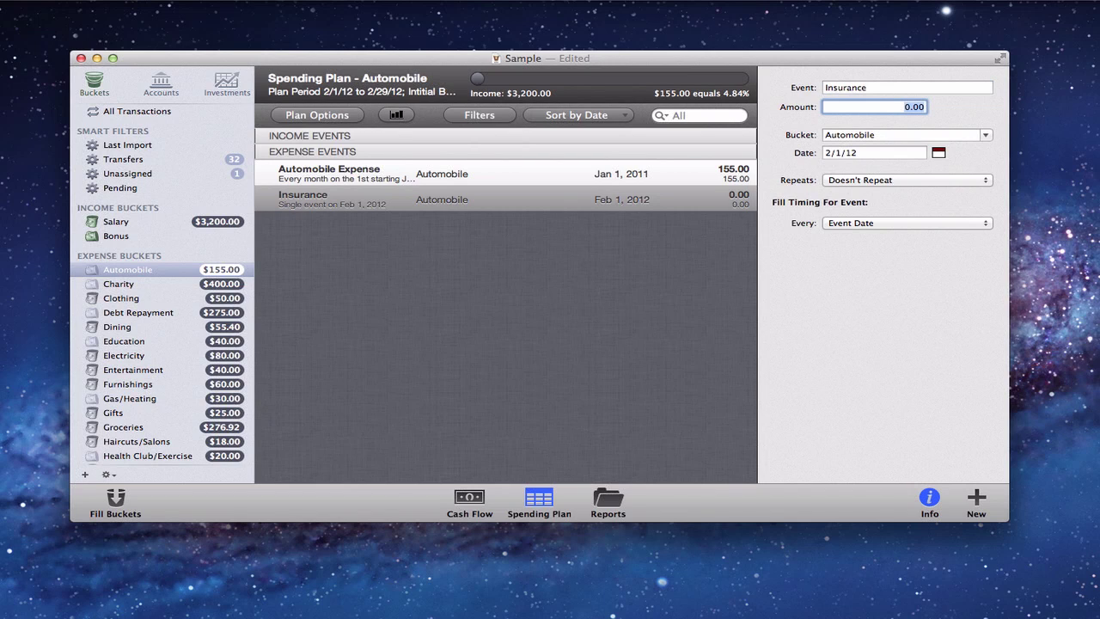
type("1000.00")
key("Tab")
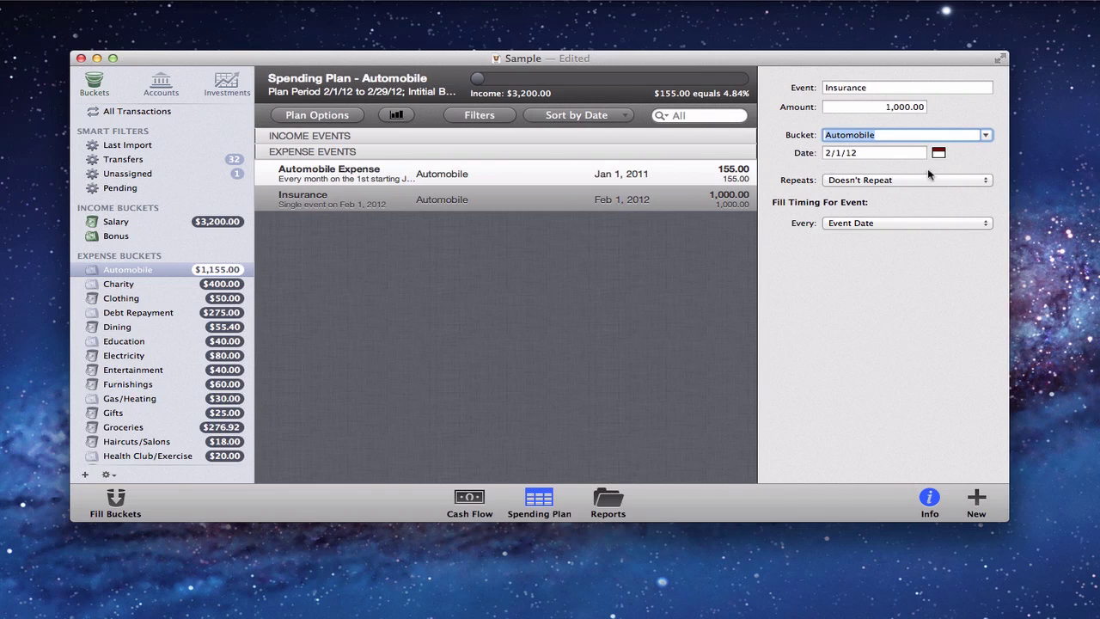
left_click(986, 184)
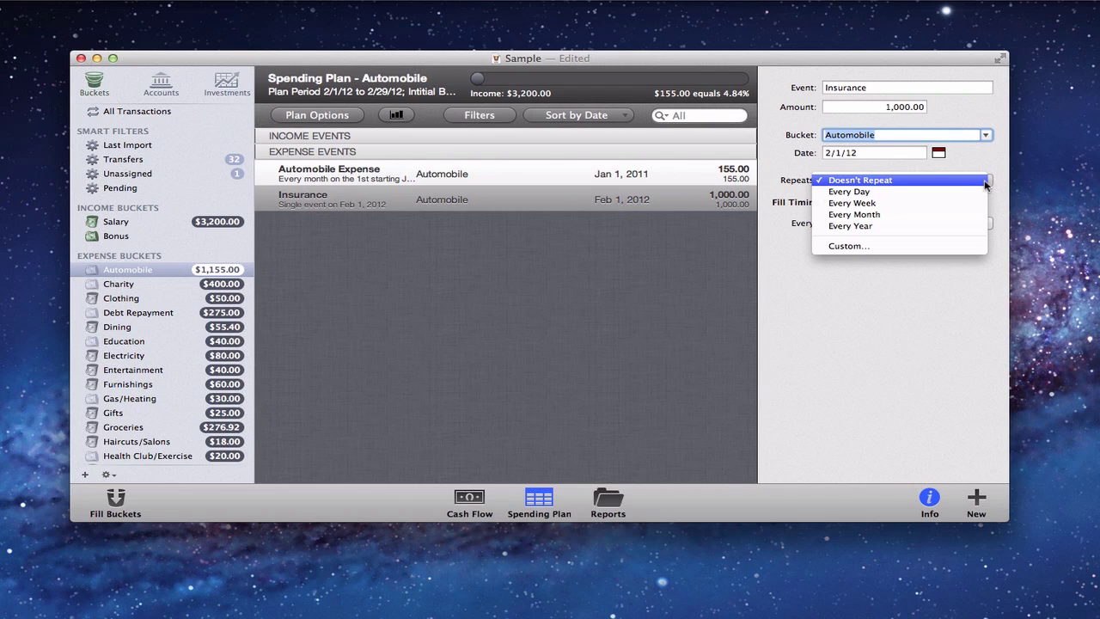
left_click(950, 227)
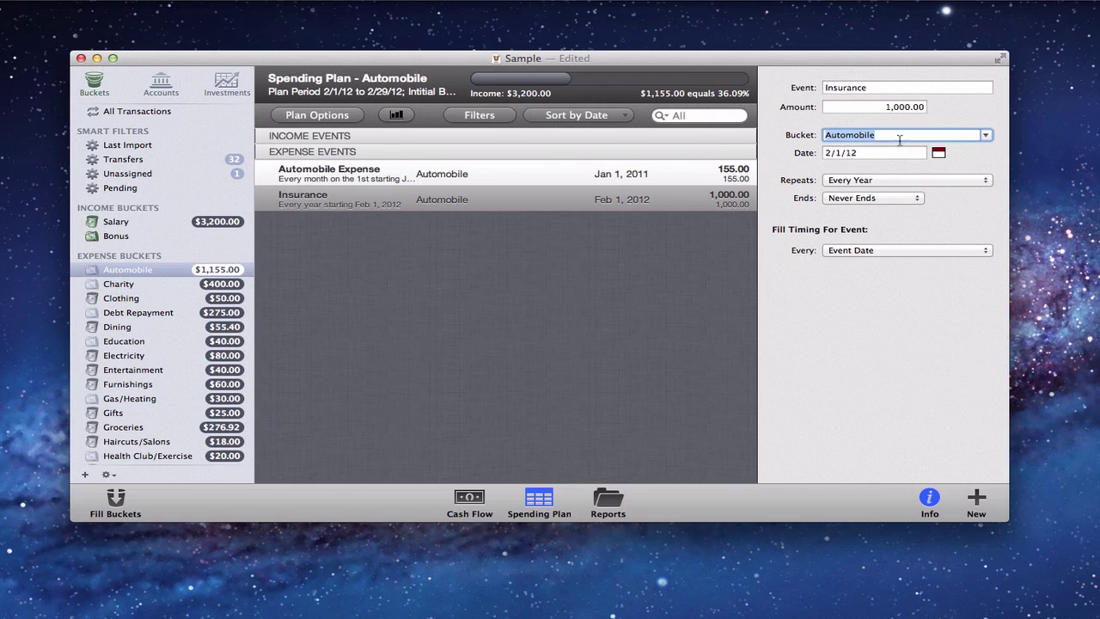
Set the Insurance event to repeat every month and view its ending choices.
left_click(987, 182)
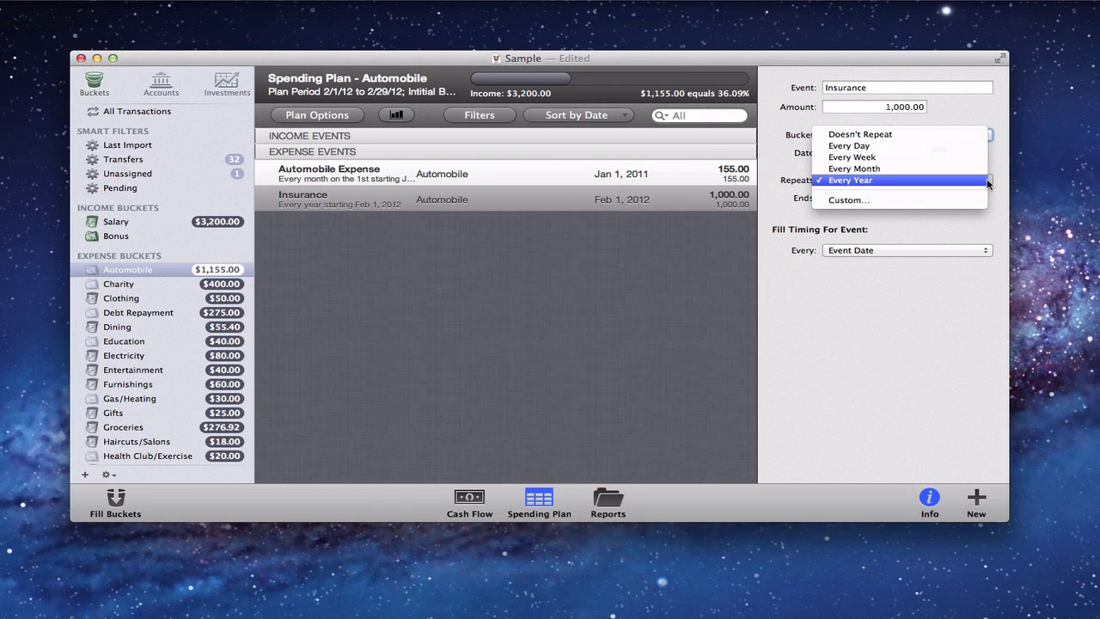
left_click(977, 170)
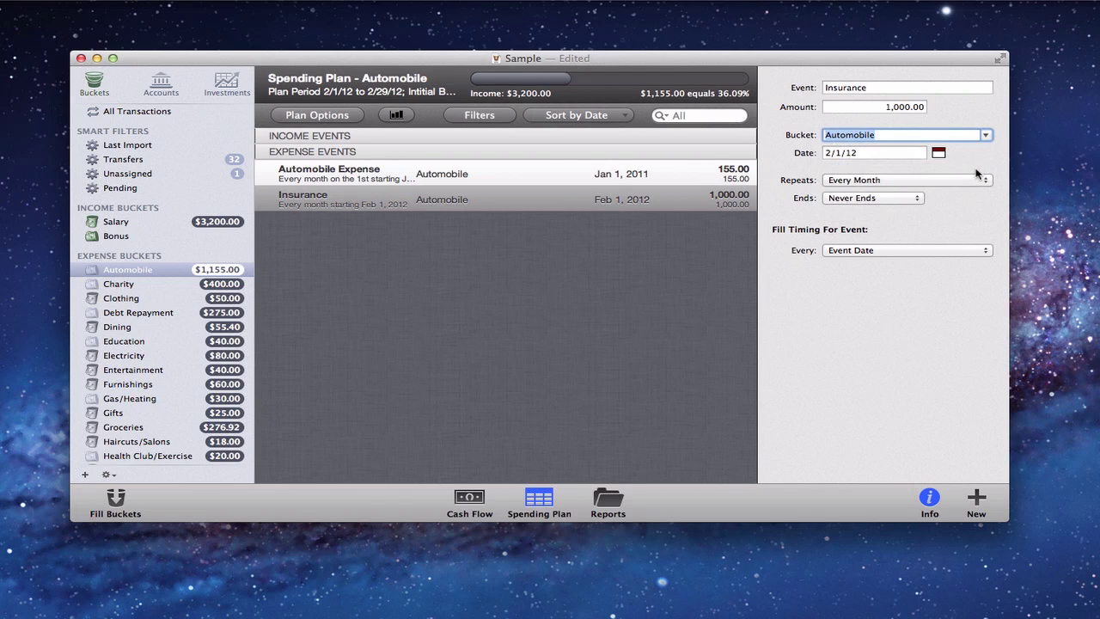
left_click(918, 200)
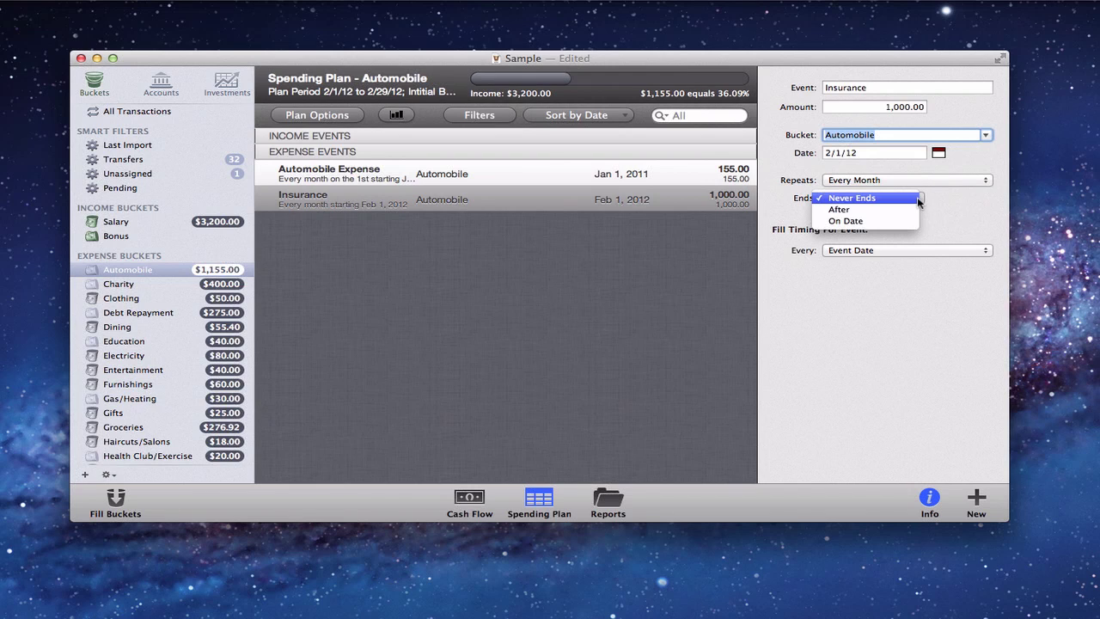
left_click(956, 221)
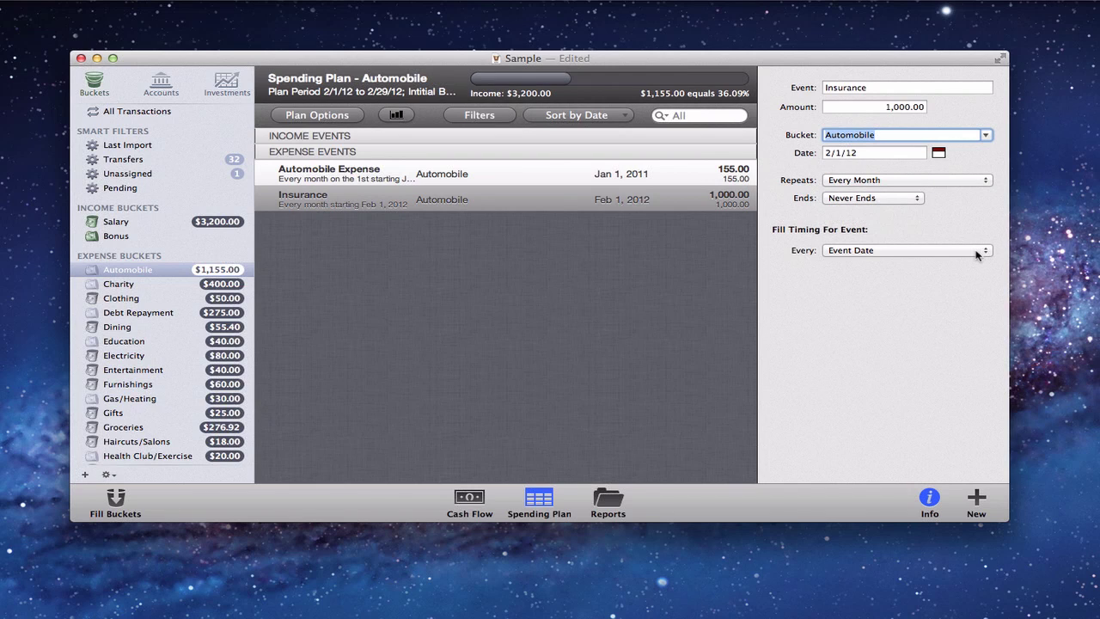
Look through the custom monthly fill timing choices for the Insurance event, comparing specific dates with "On The", and cancel without applying them.
left_click(982, 251)
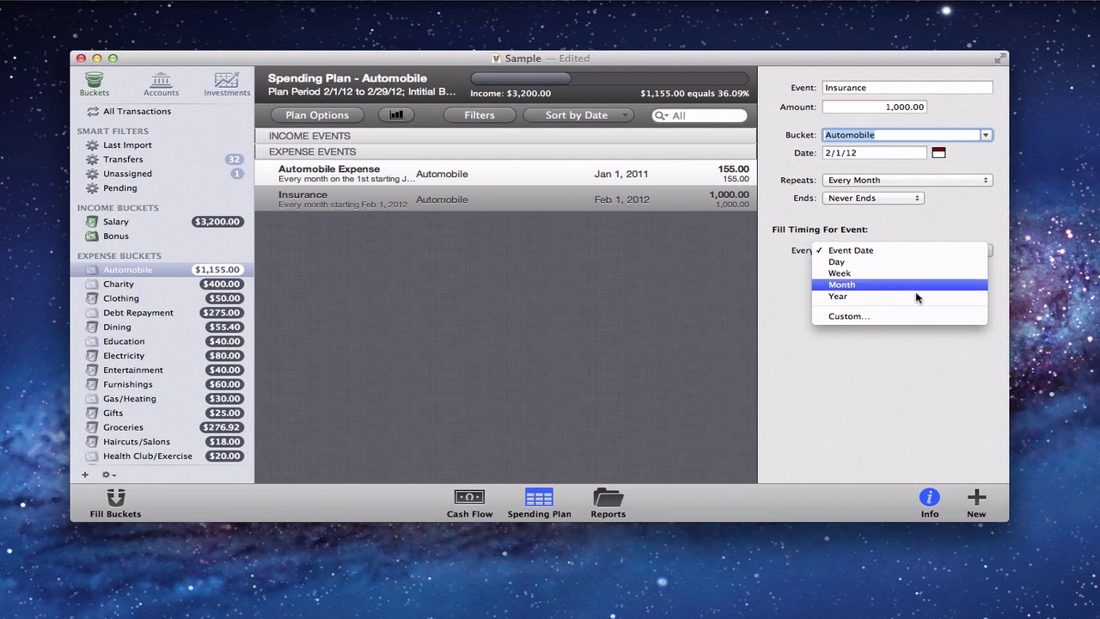
left_click(921, 318)
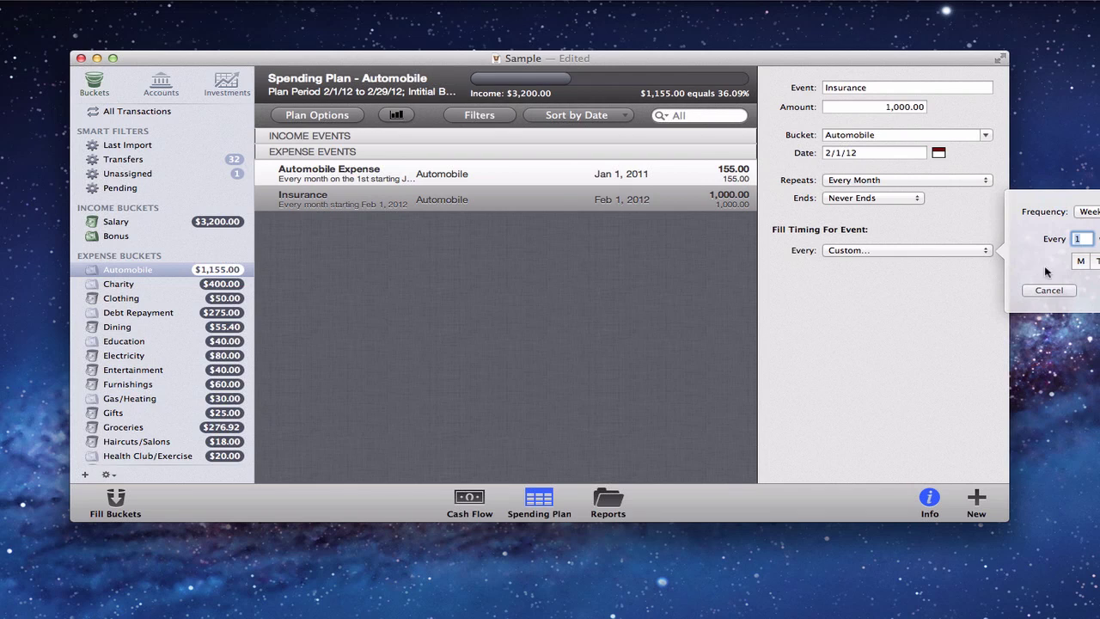
left_click(1087, 212)
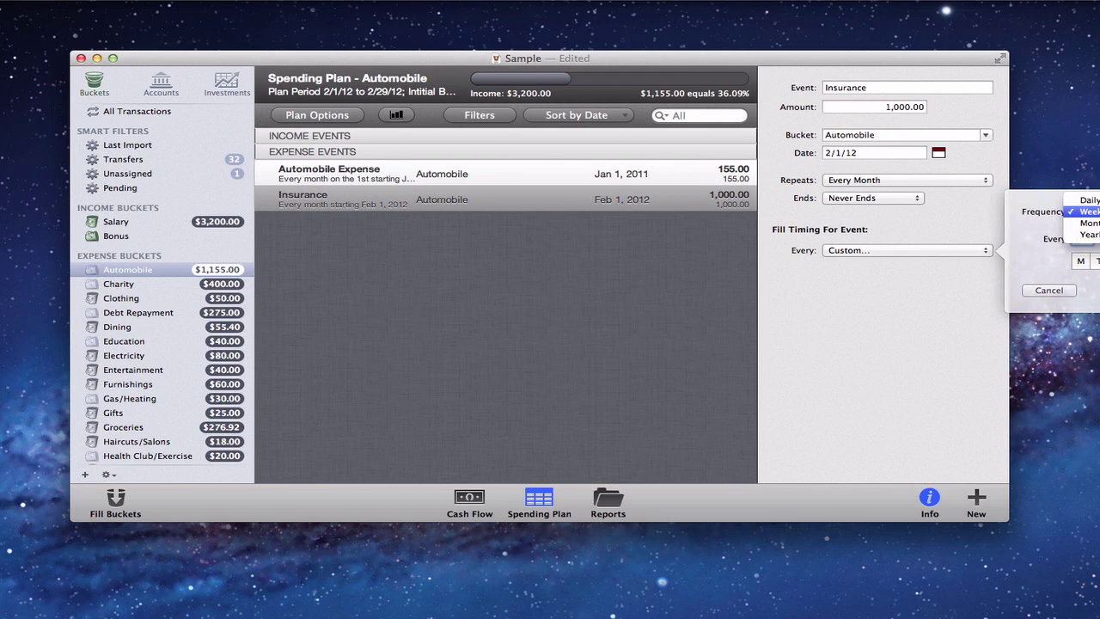
left_click(1091, 222)
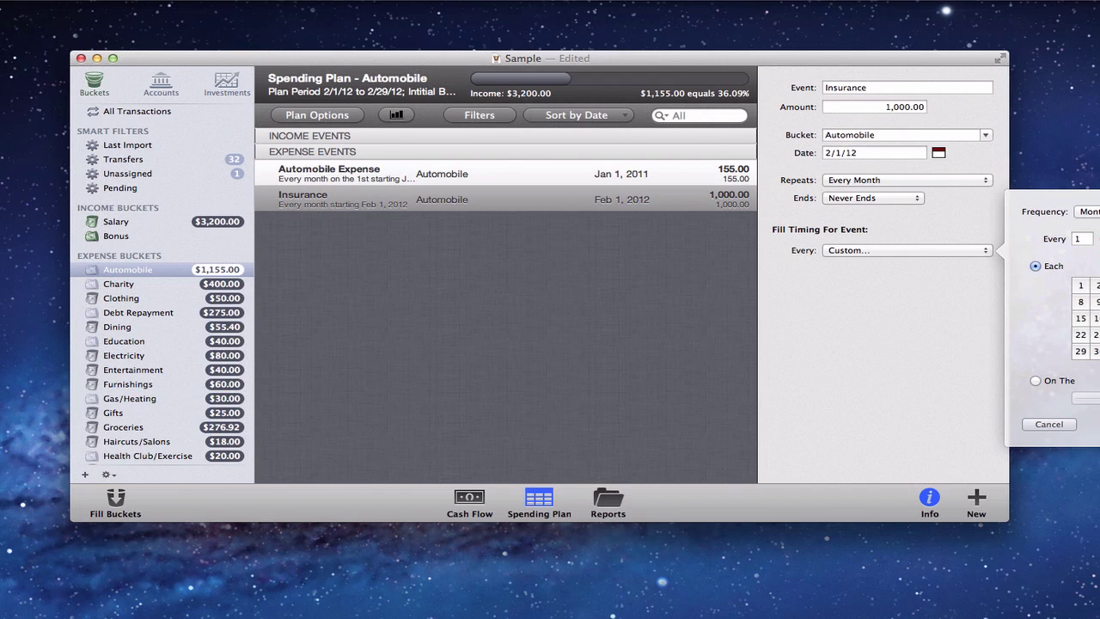
left_click(1036, 380)
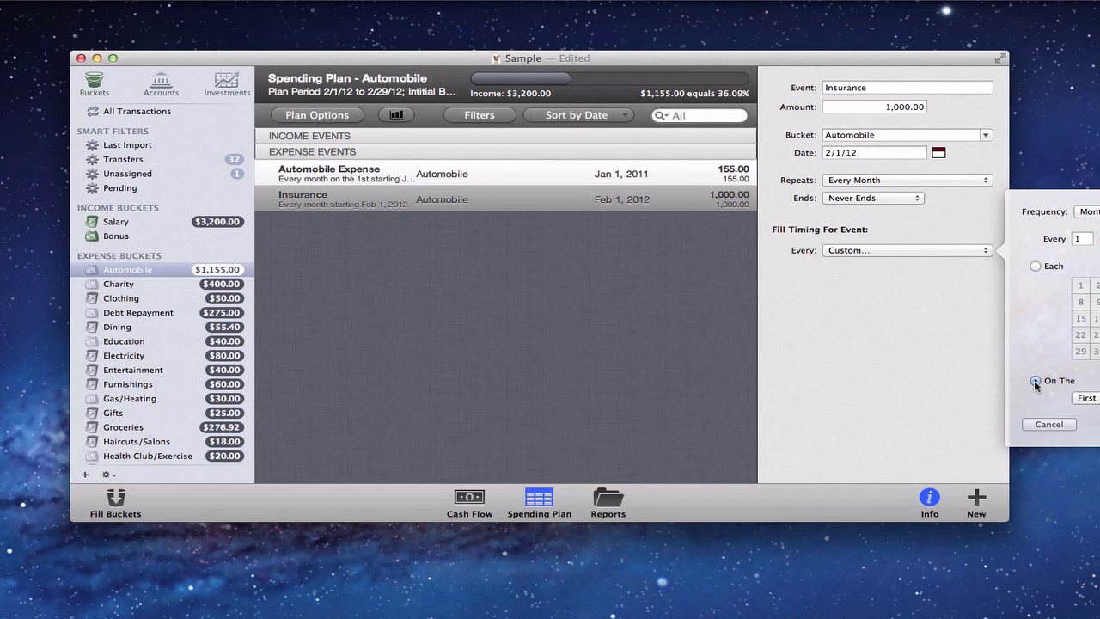
left_click(1035, 266)
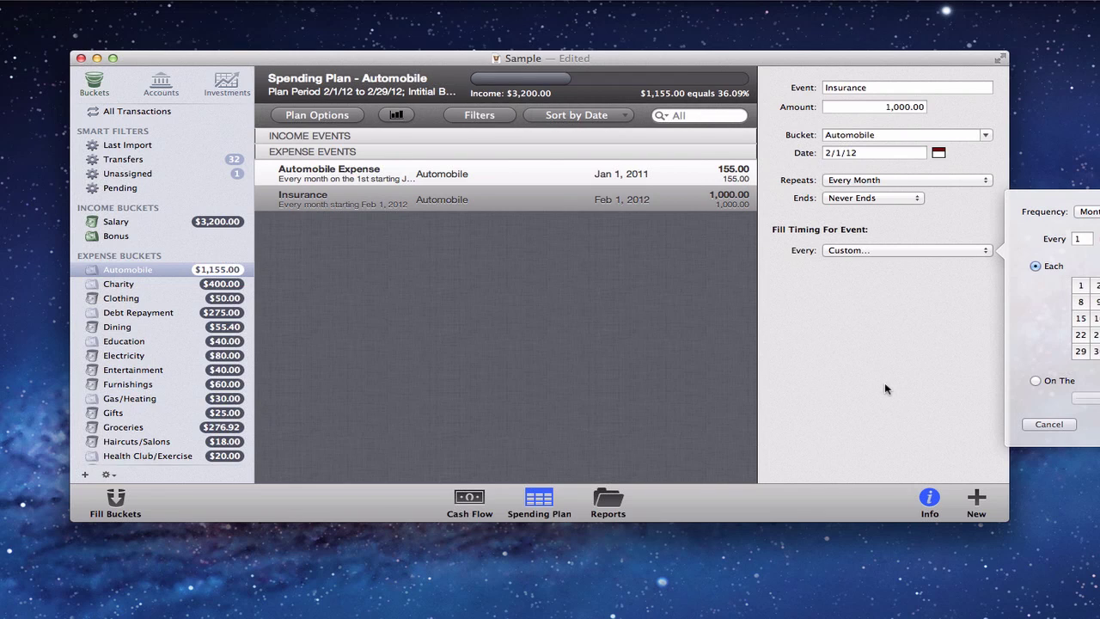
left_click(1050, 425)
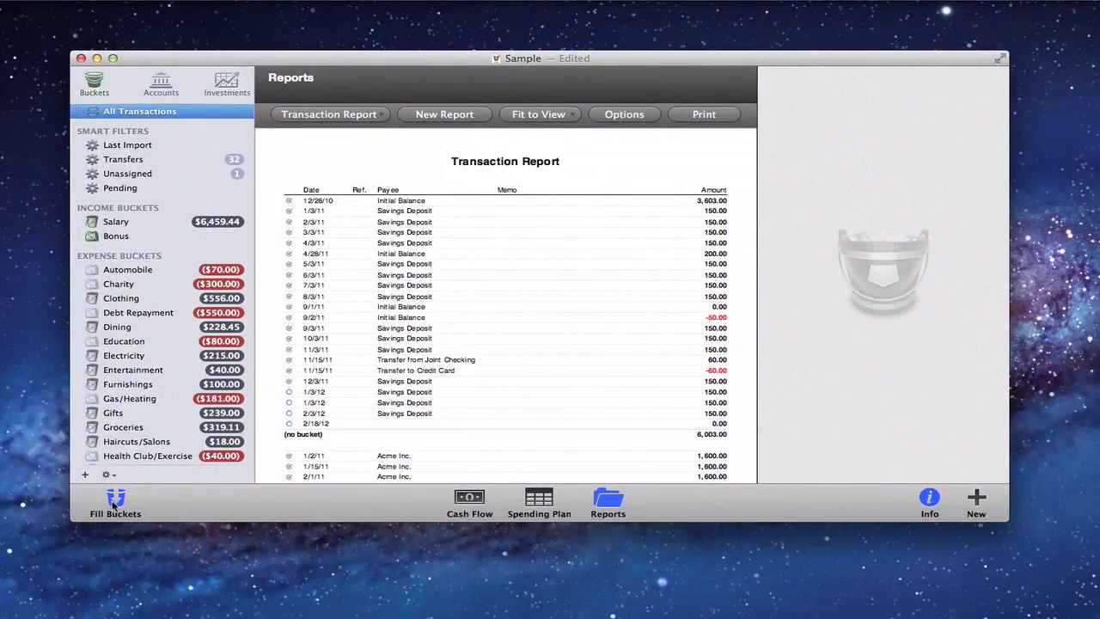
Fill the expense buckets according to the spending plan and dismiss the distribution summary.
left_click(114, 503)
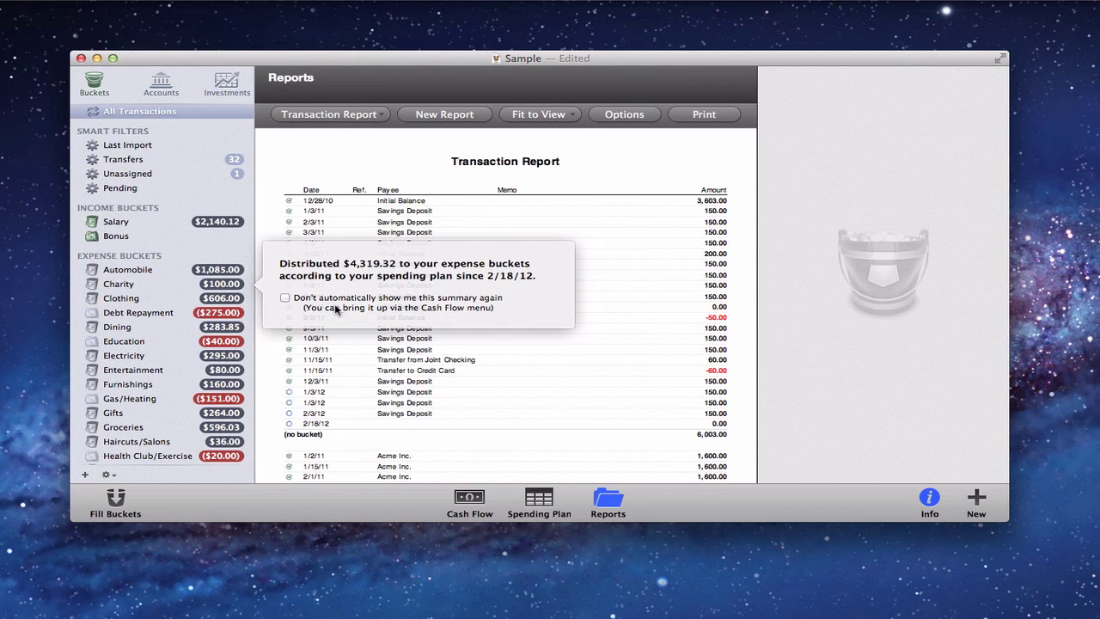
left_click(355, 381)
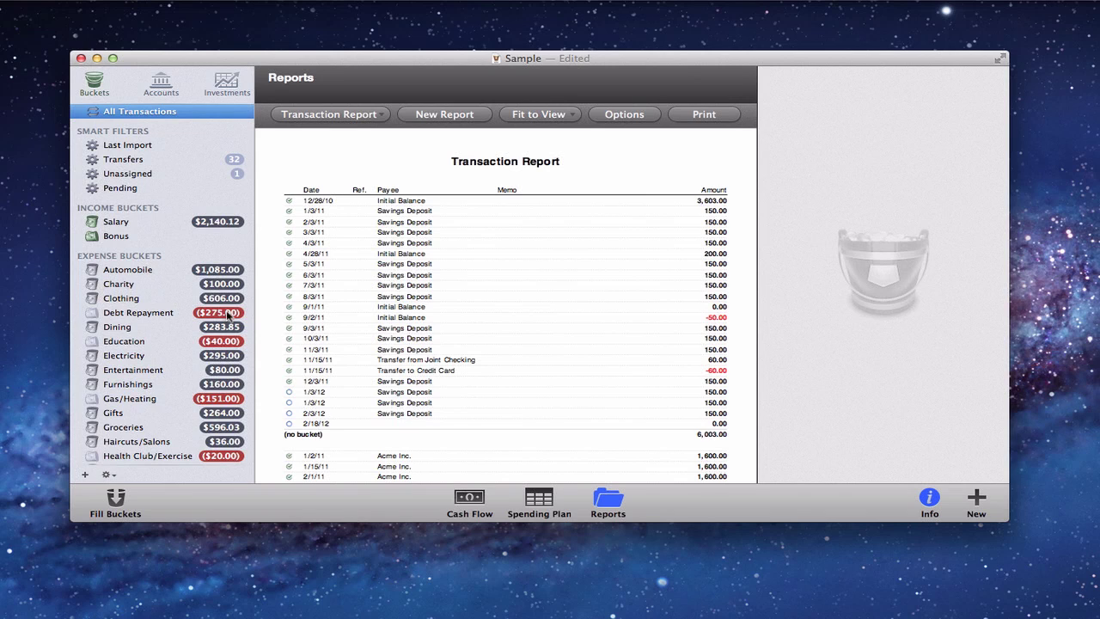
Transfer 275.00 from the Clothing bucket to the Debt Repayment bucket.
left_click_drag(95, 298, 112, 314)
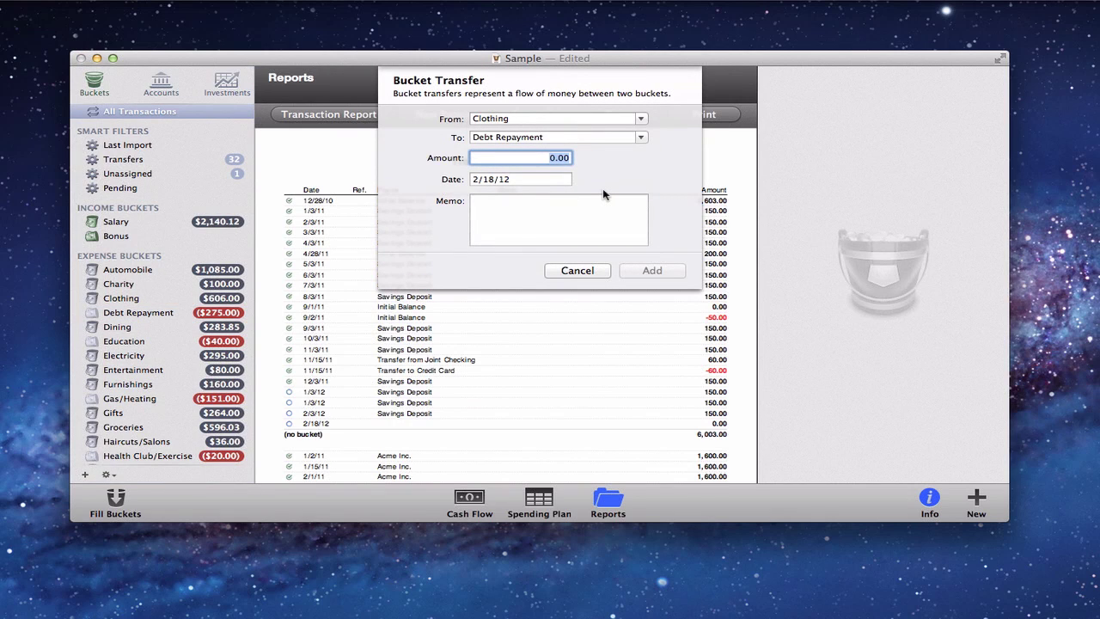
type("275.00")
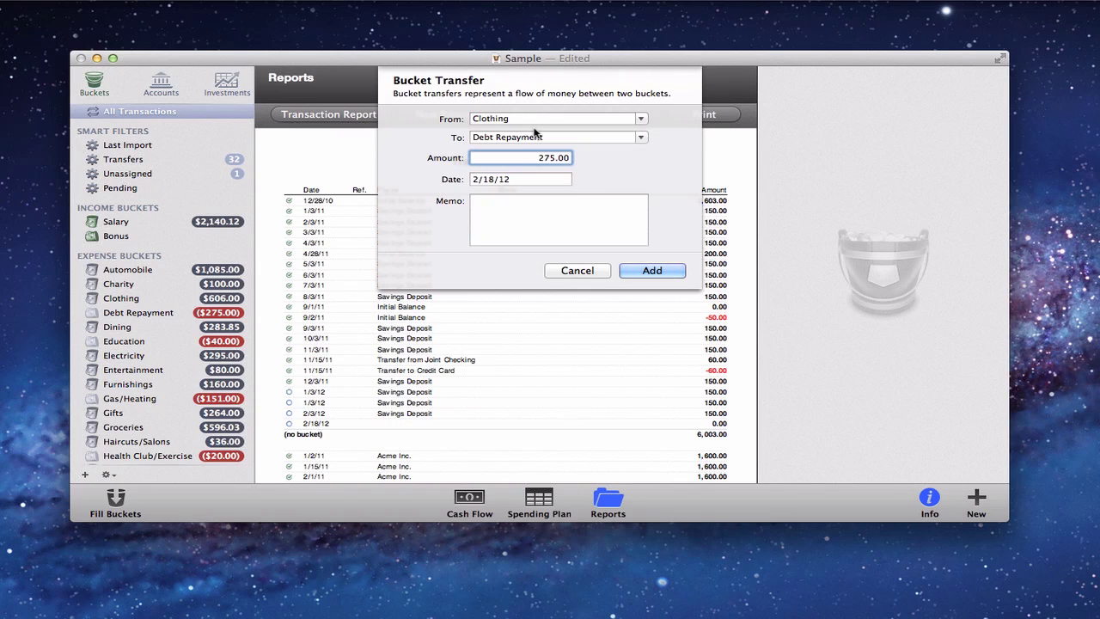
left_click(651, 270)
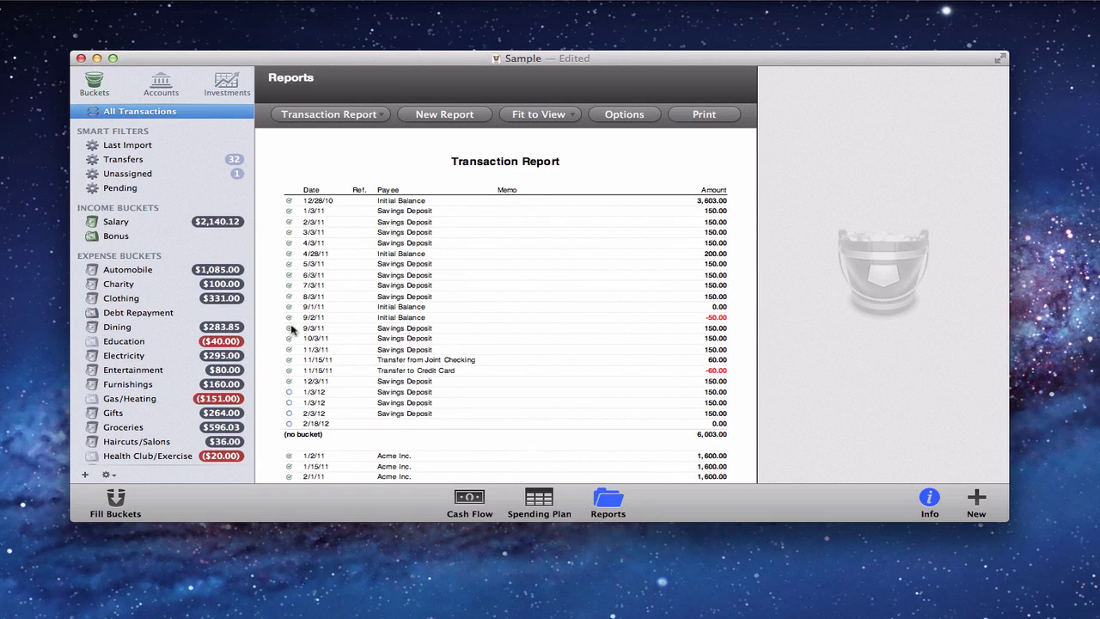
View the investments area's portfolio, reports and cash flow, and return to the buckets.
left_click(227, 83)
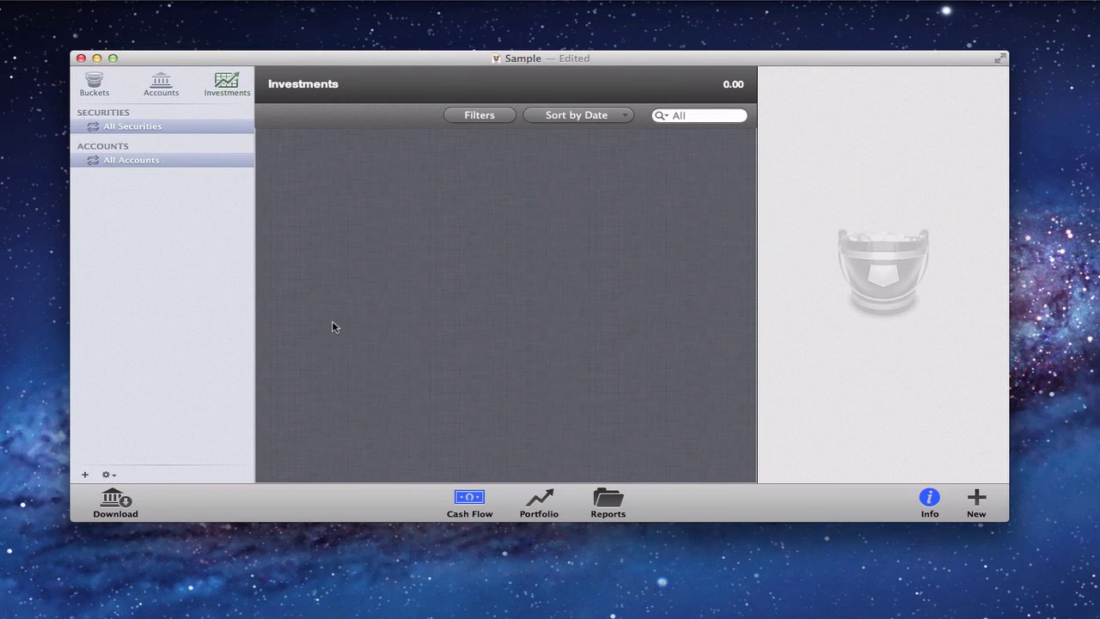
left_click(541, 502)
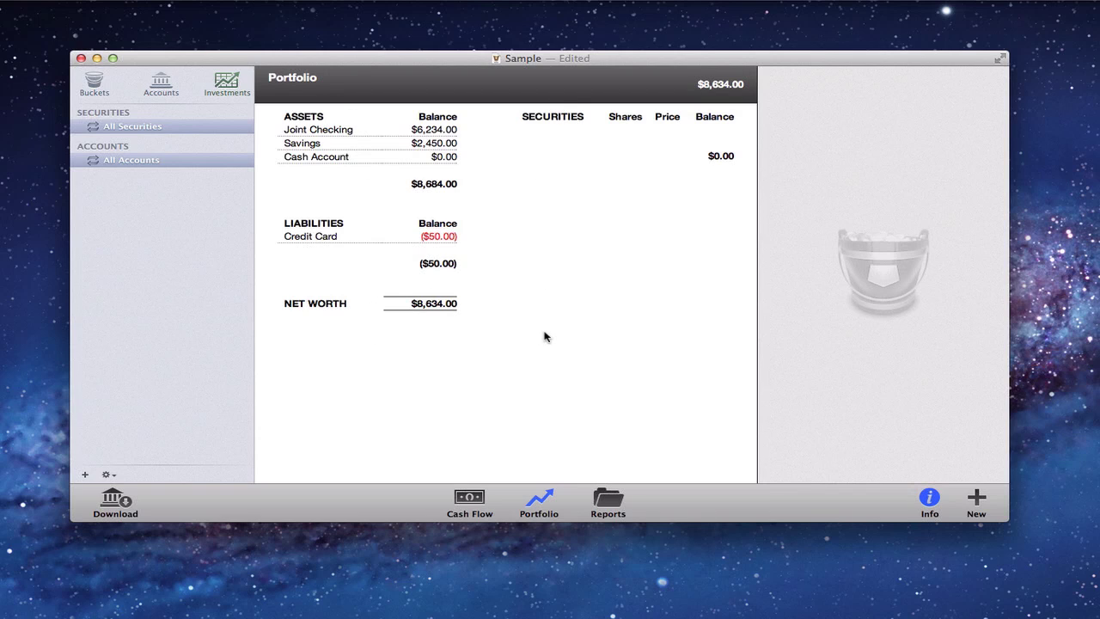
left_click(605, 510)
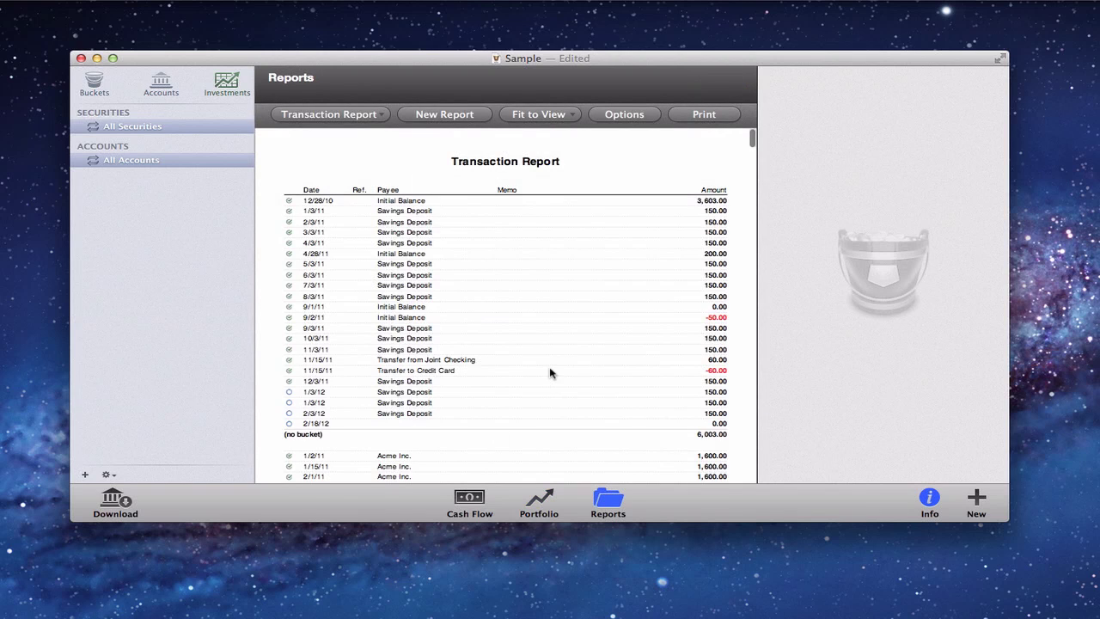
left_click(467, 503)
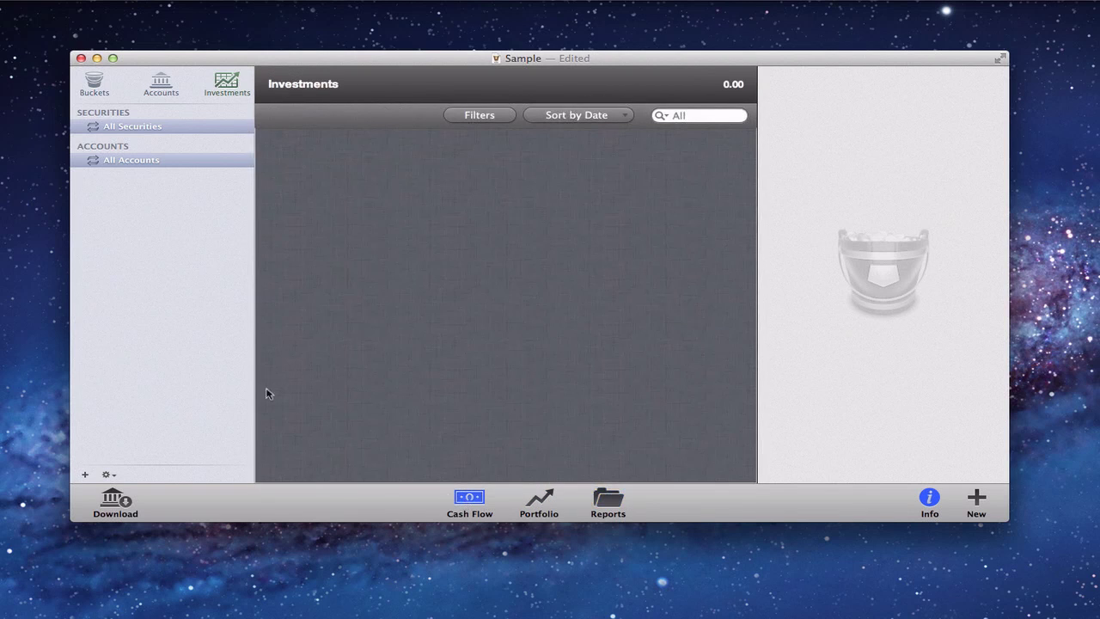
left_click(91, 80)
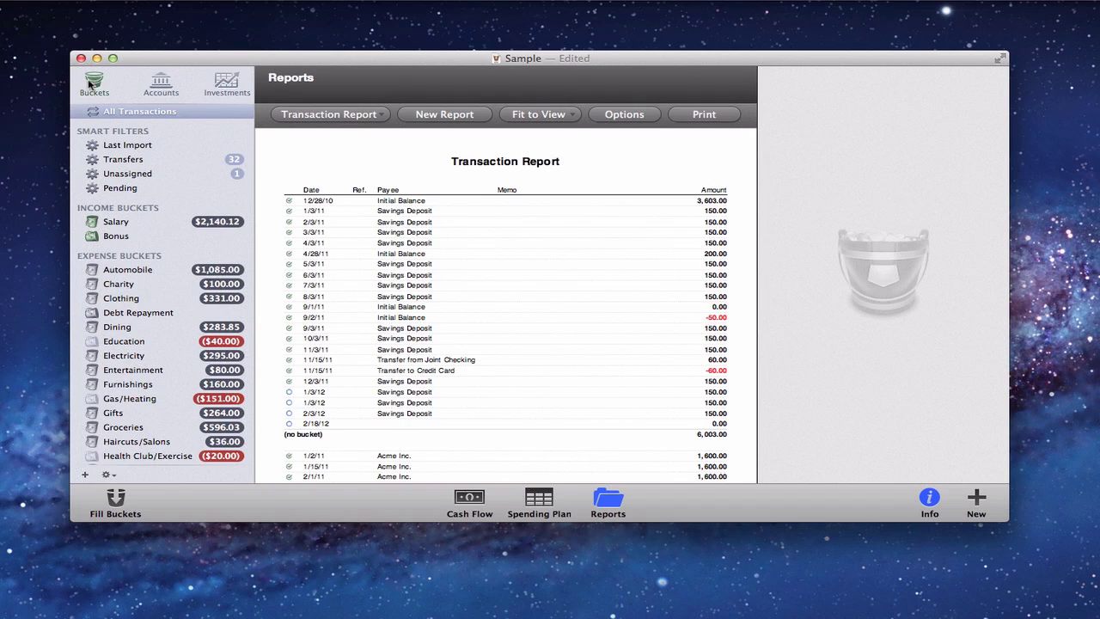
View the Dropbox syncing settings in the preferences, close them and move the Sample window slightly up the desktop.
left_click(13, 1)
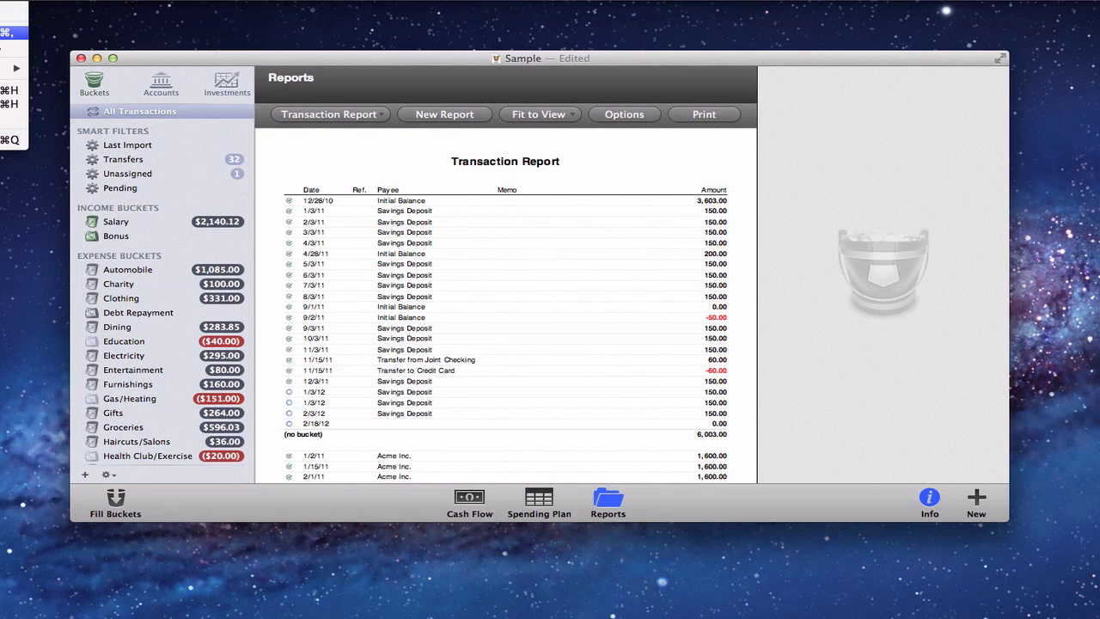
left_click(13, 32)
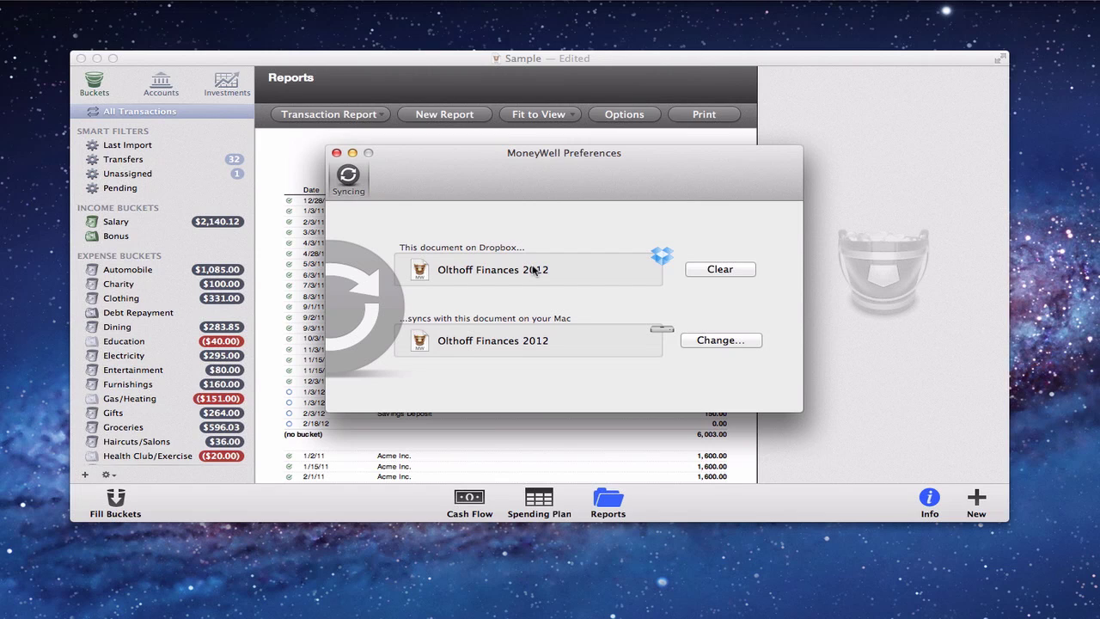
left_click(336, 153)
mouse_move(363, 66)
left_mouse_down()
mouse_move(352, 56)
mouse_move(369, 45)
left_mouse_up()
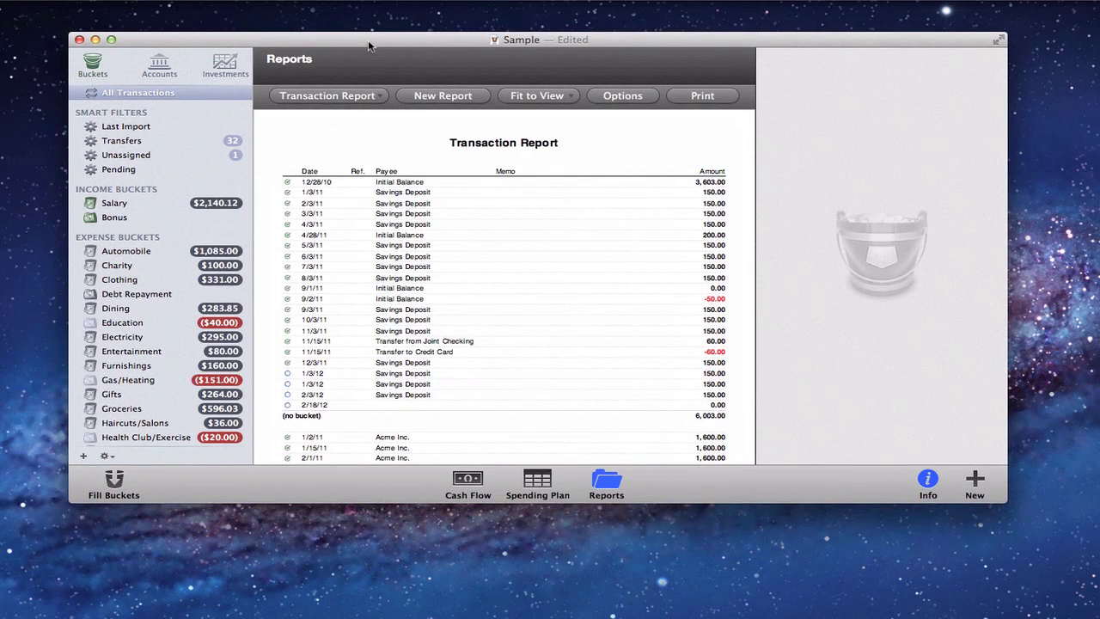